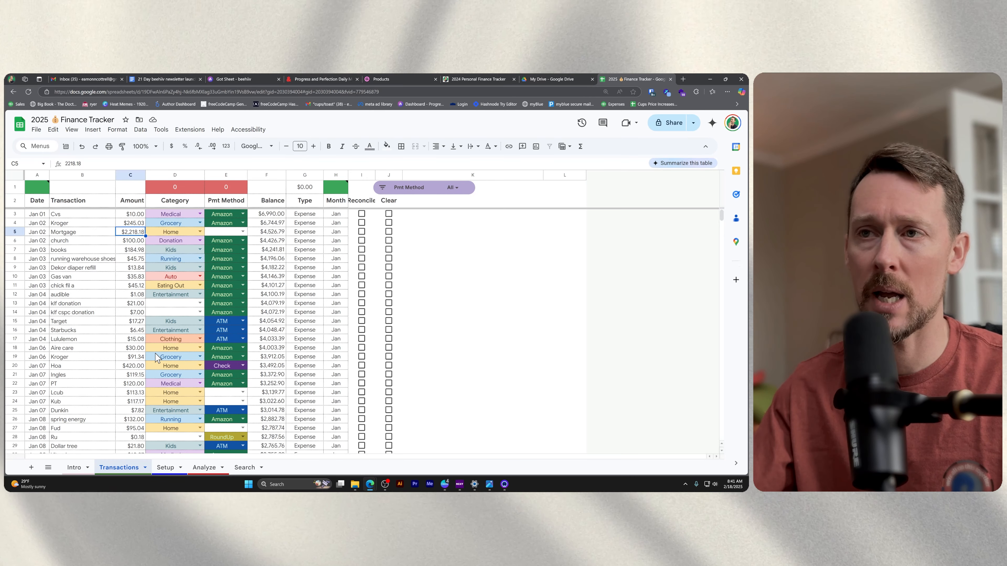
Review the transactions list, plus the income accounts, expense accounts, payment methods and starting balance on the Setup sheet.
{"action": "scroll", "coordinate": [90, 329], "scroll_direction": "down", "scroll_amount": 5}
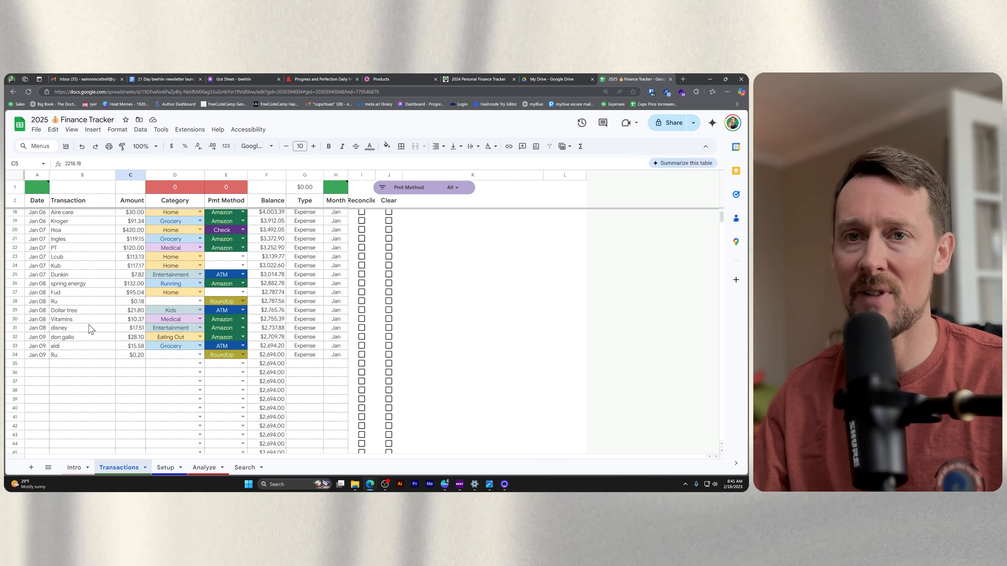
{"action": "scroll", "coordinate": [89, 329], "scroll_direction": "up", "scroll_amount": 5}
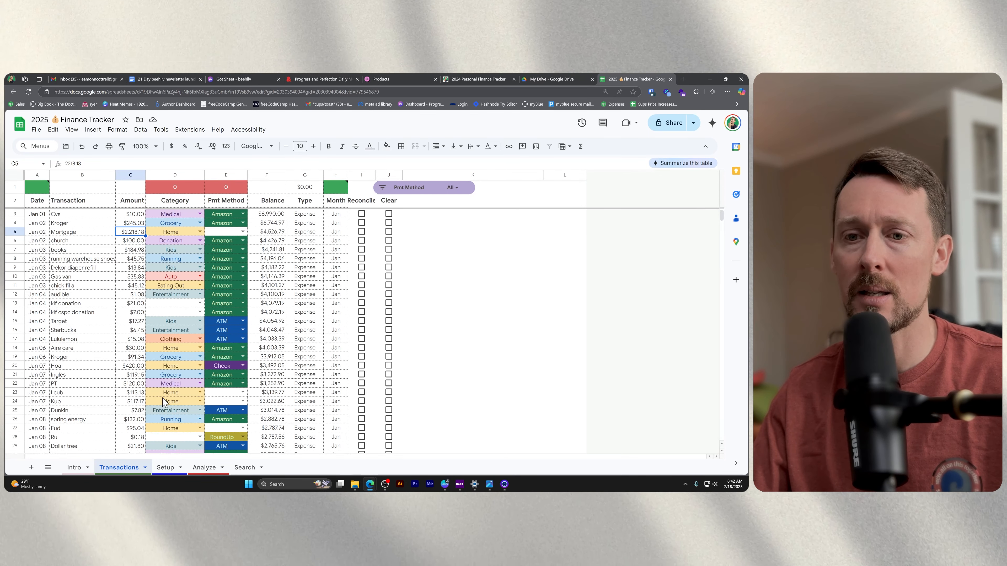
{"action": "left_click", "coordinate": [170, 469]}
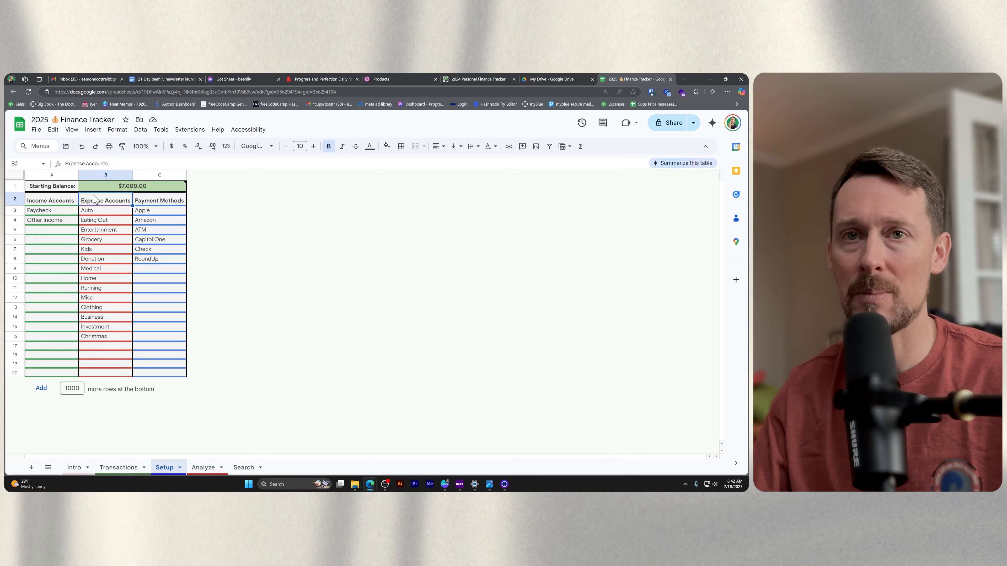
{"action": "left_click_drag", "start_coordinate": [60, 232], "coordinate": [65, 326]}
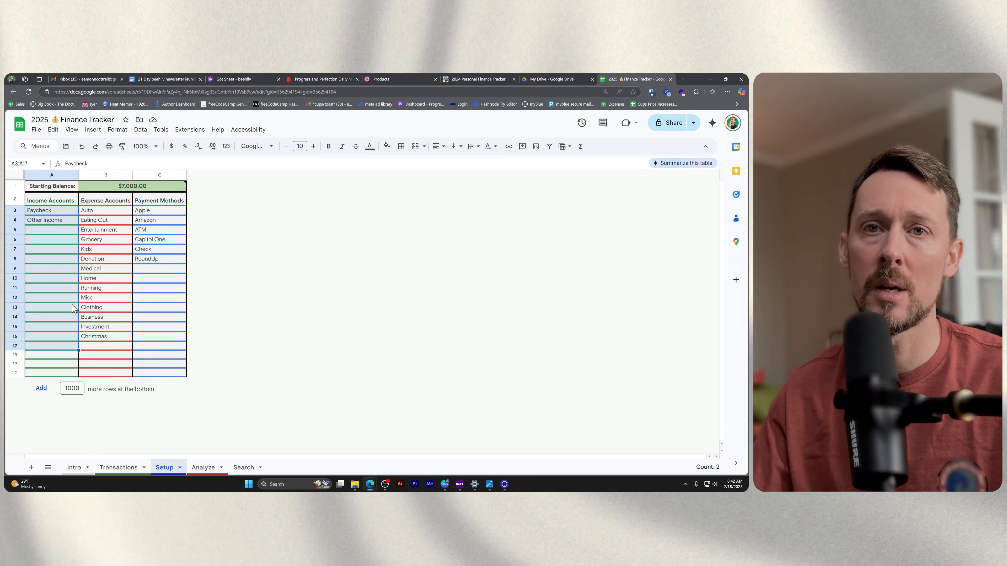
{"action": "left_click", "coordinate": [51, 231]}
{"action": "left_click_drag", "start_coordinate": [102, 214], "coordinate": [117, 351]}
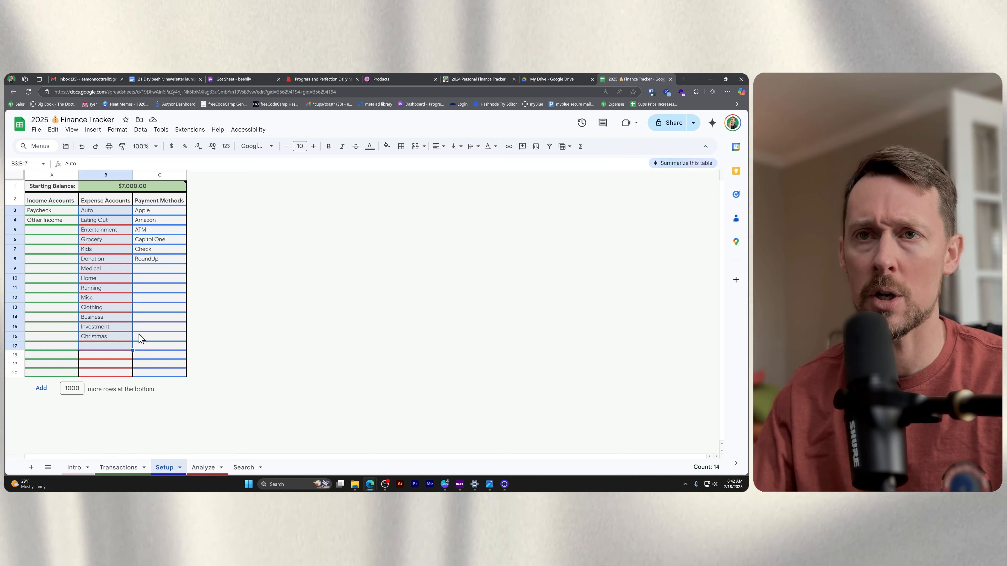
{"action": "left_click_drag", "start_coordinate": [147, 211], "coordinate": [163, 295]}
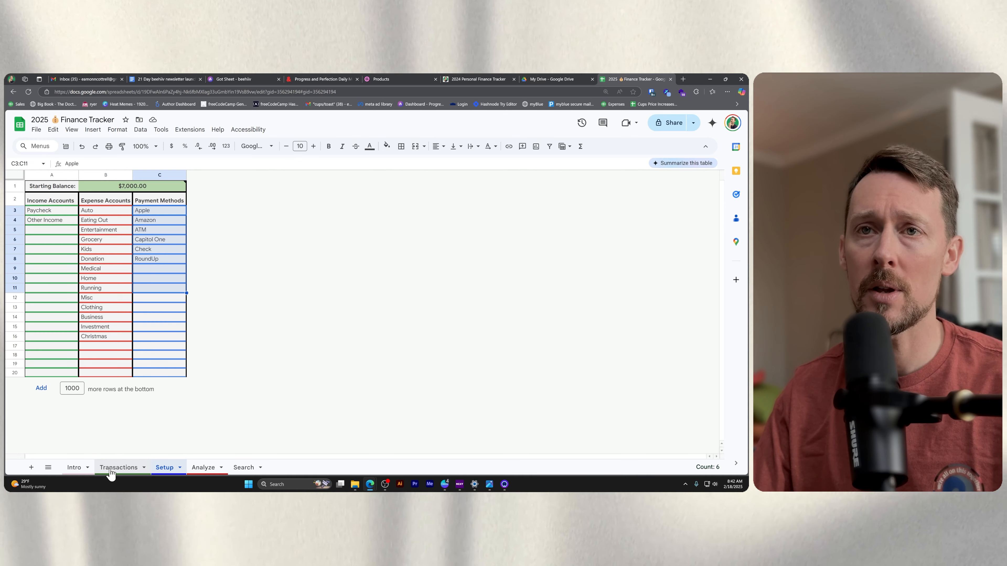
{"action": "left_click", "coordinate": [142, 186]}
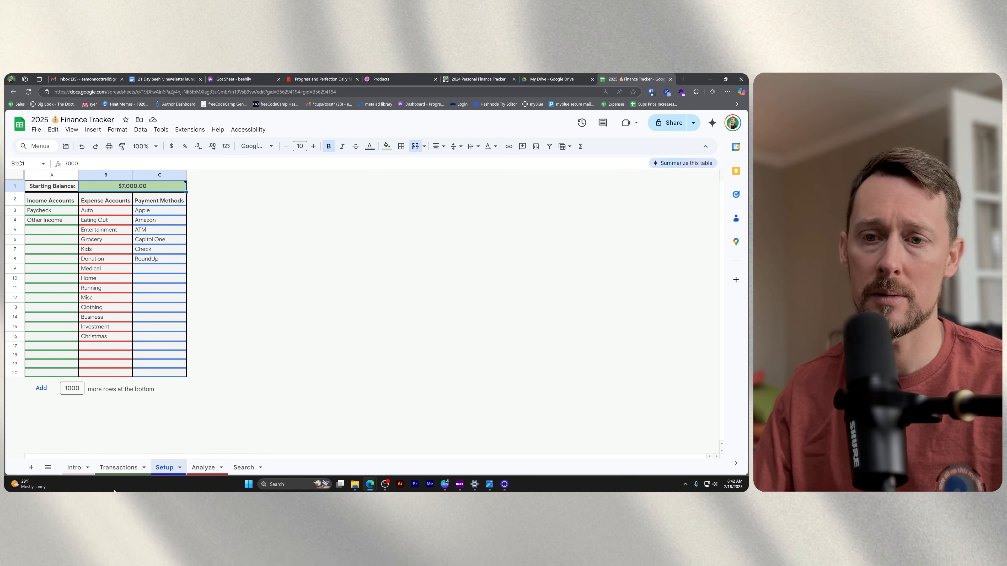
Change the date of the Cvs transaction in row 3 of the Transactions sheet to January 8, 2025.
{"action": "left_click", "coordinate": [118, 468]}
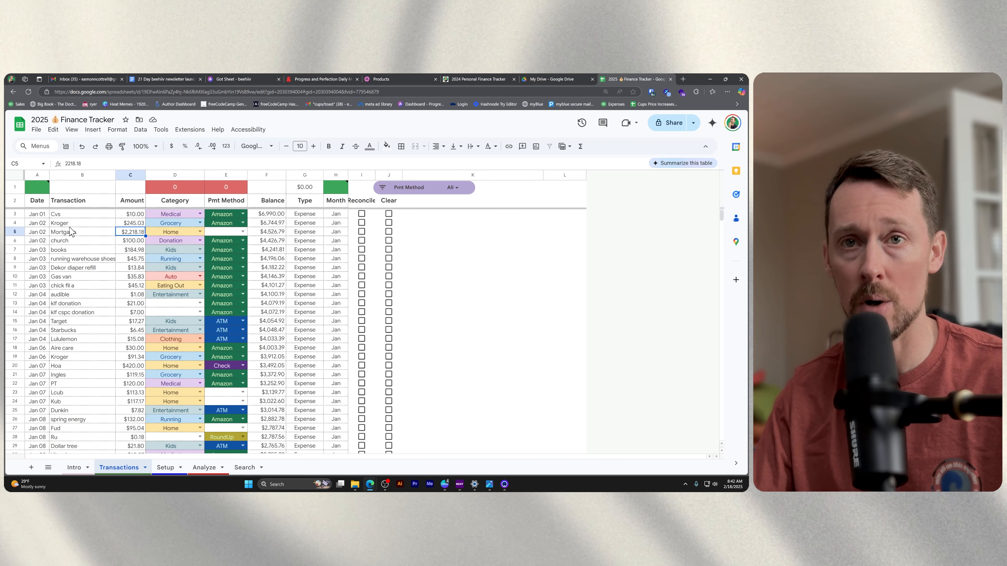
{"action": "double_click", "coordinate": [37, 214]}
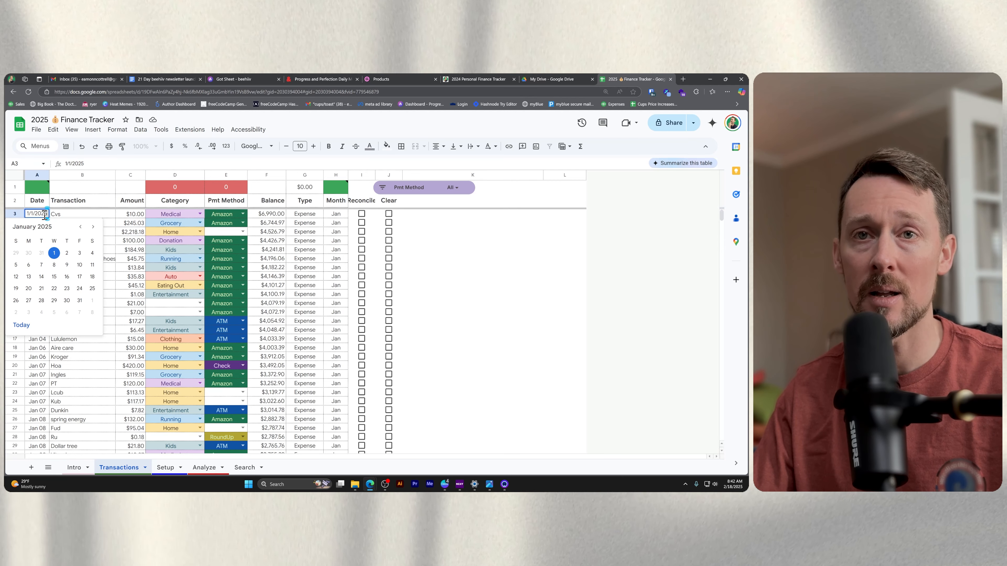
{"action": "left_click", "coordinate": [67, 254]}
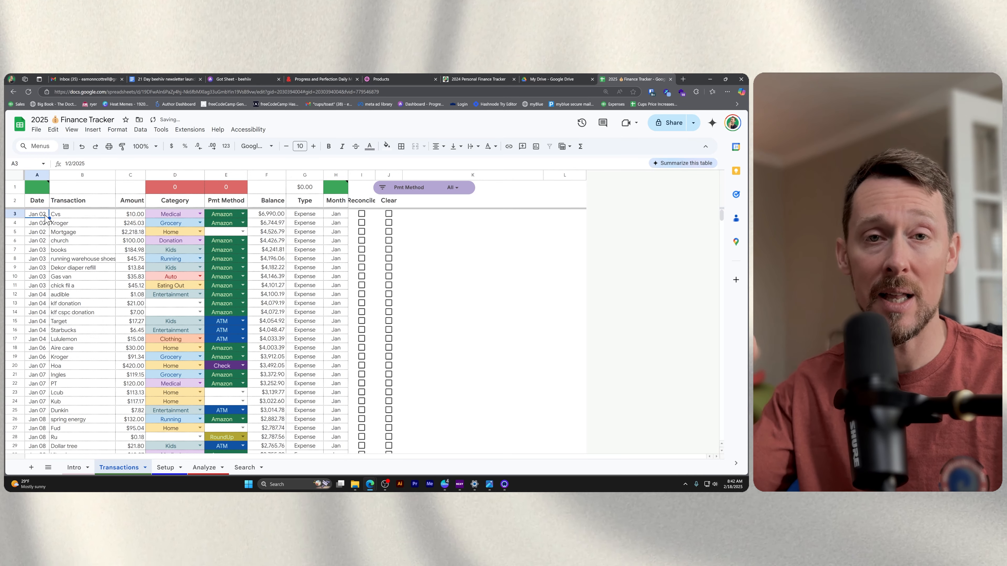
{"action": "double_click", "coordinate": [46, 215]}
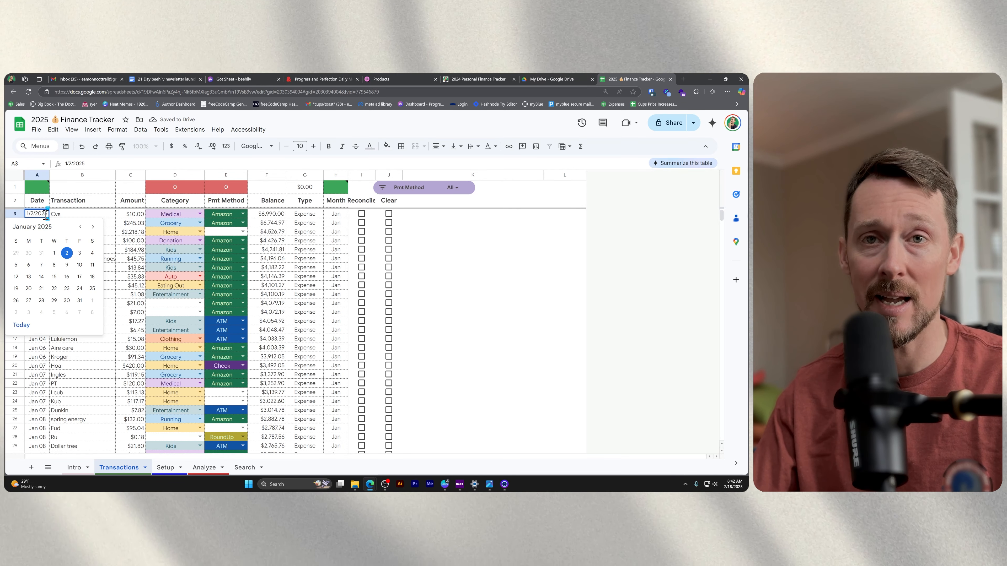
{"action": "left_click", "coordinate": [54, 265]}
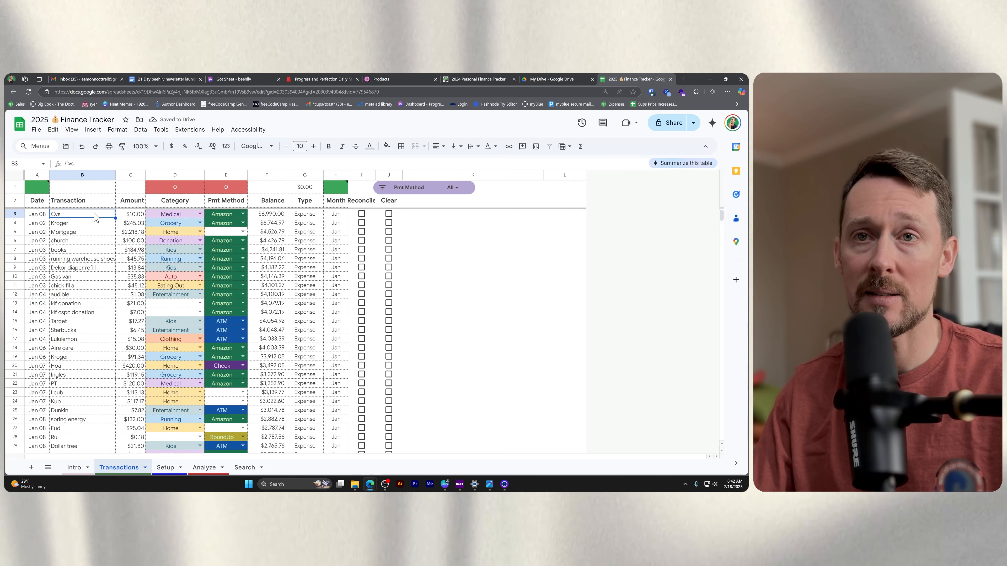
Set the Cvs transaction's category to Misc and its payment method to ATM.
{"action": "left_click", "coordinate": [200, 214]}
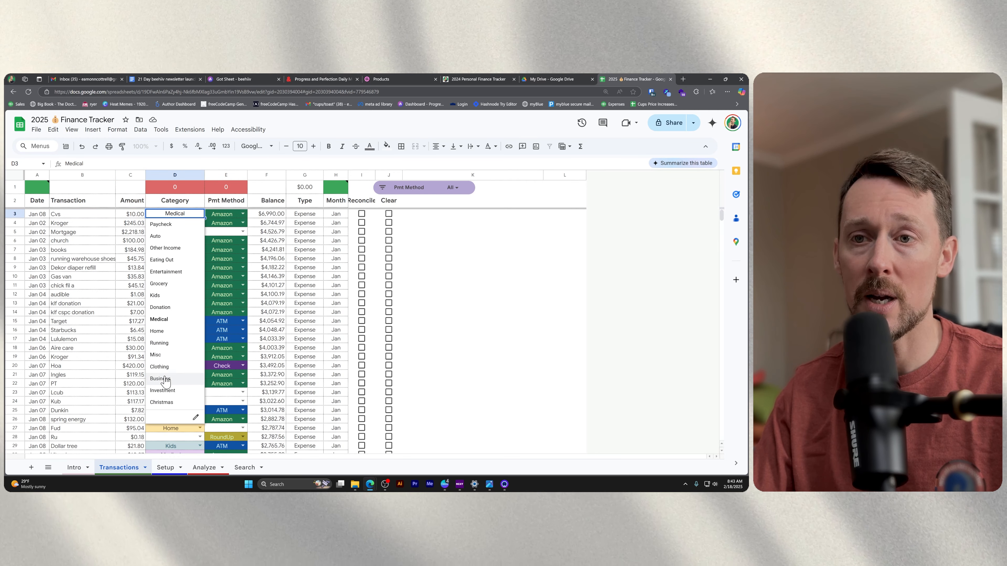
{"action": "left_click", "coordinate": [157, 354]}
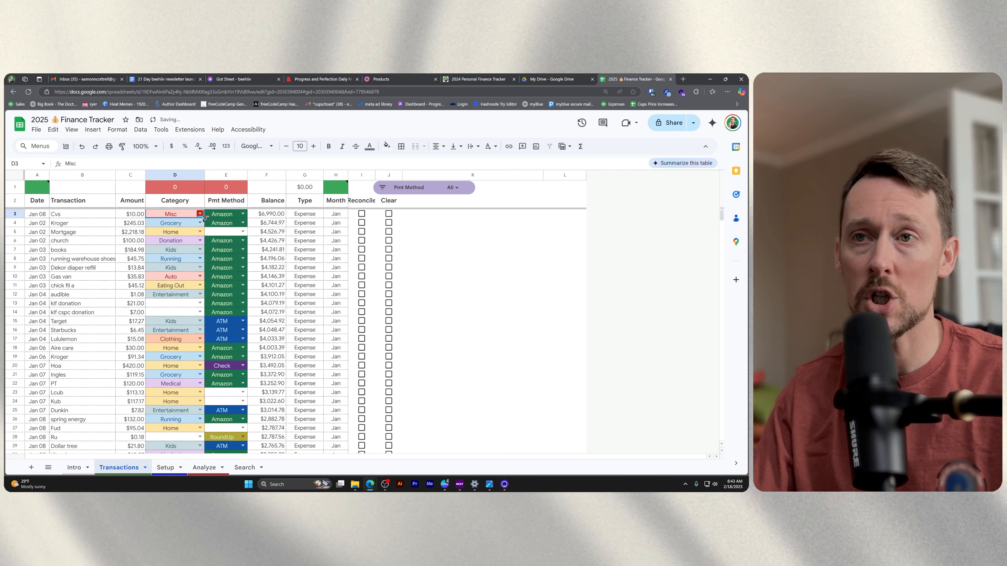
{"action": "left_click", "coordinate": [222, 214]}
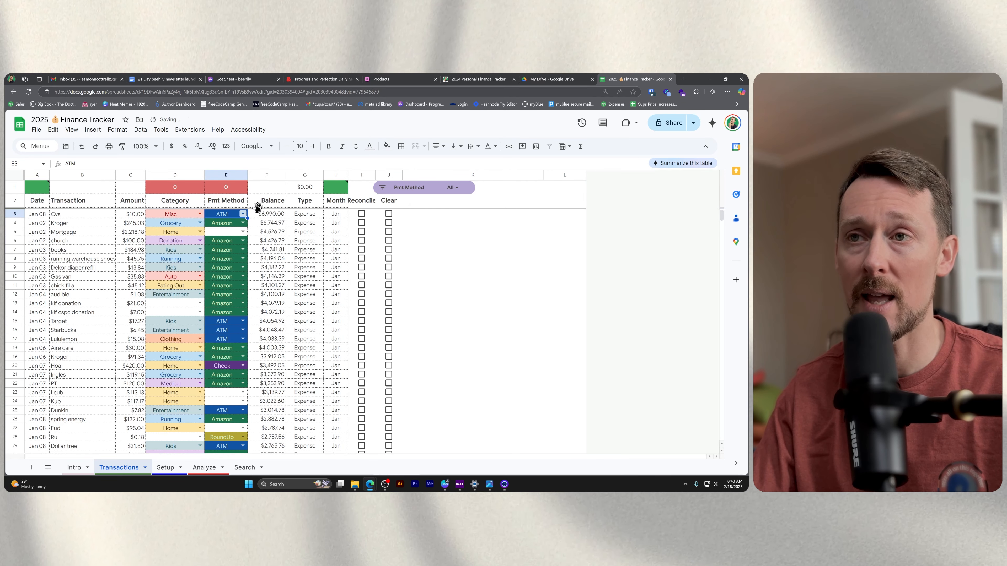
Set the Cvs transaction's amount to 1000 and its category to Paycheck.
{"action": "key", "text": "Right"}
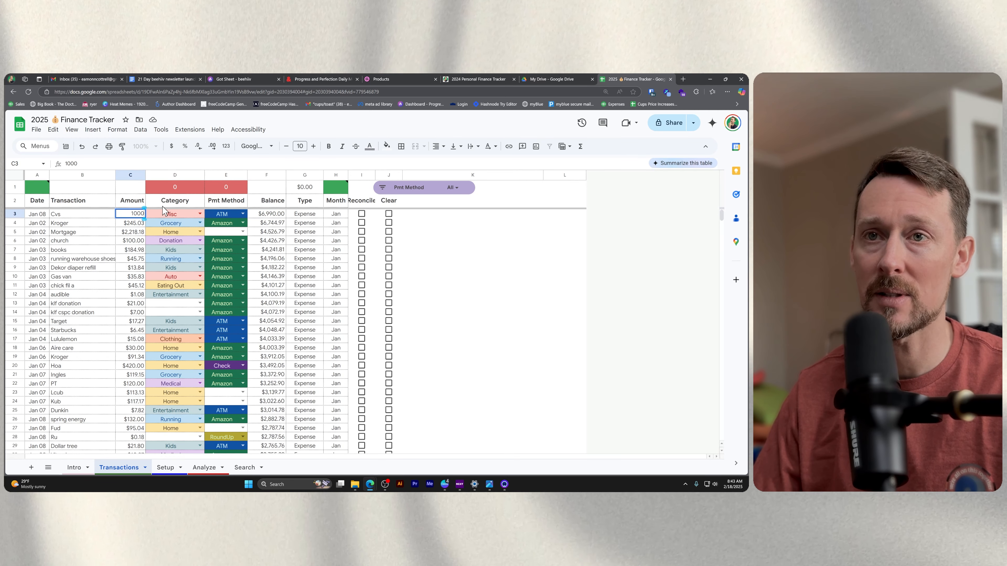
{"action": "left_click", "coordinate": [279, 216]}
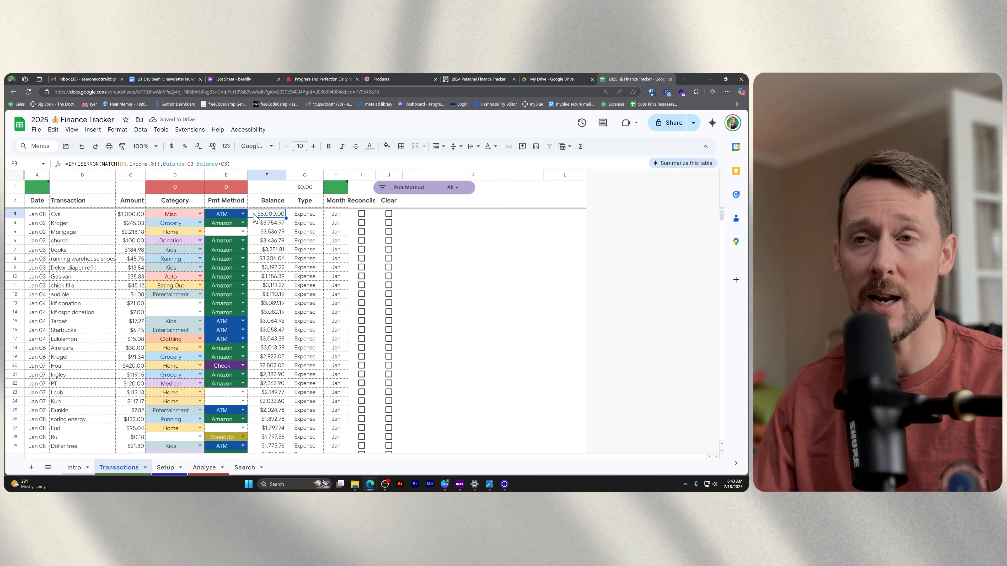
{"action": "left_click", "coordinate": [240, 215]}
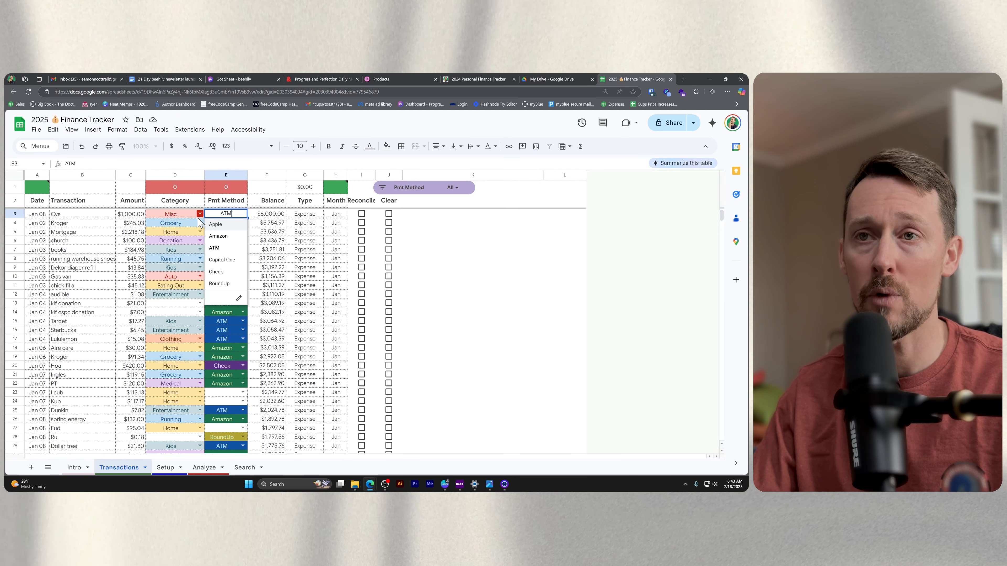
{"action": "left_click", "coordinate": [200, 215]}
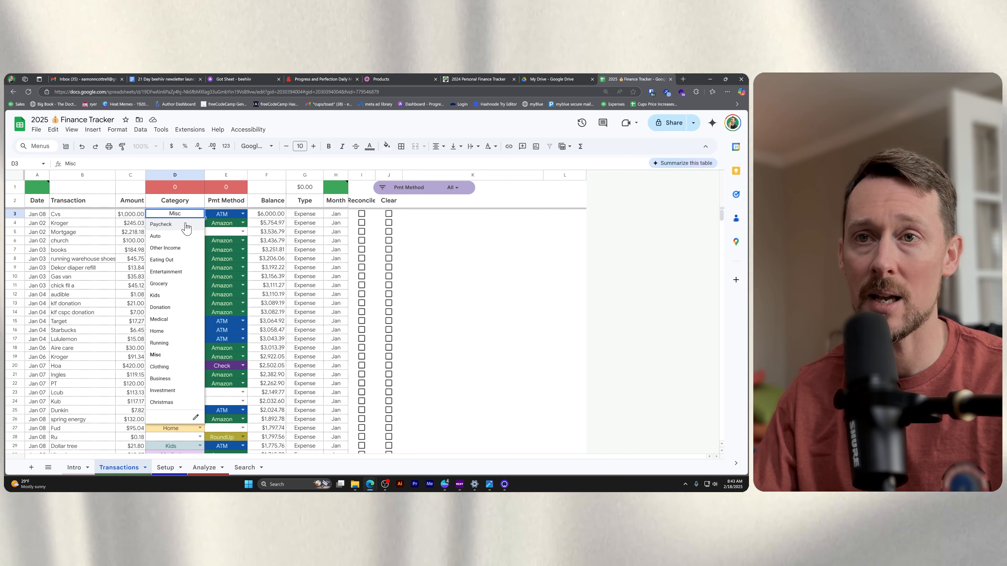
{"action": "left_click", "coordinate": [187, 224]}
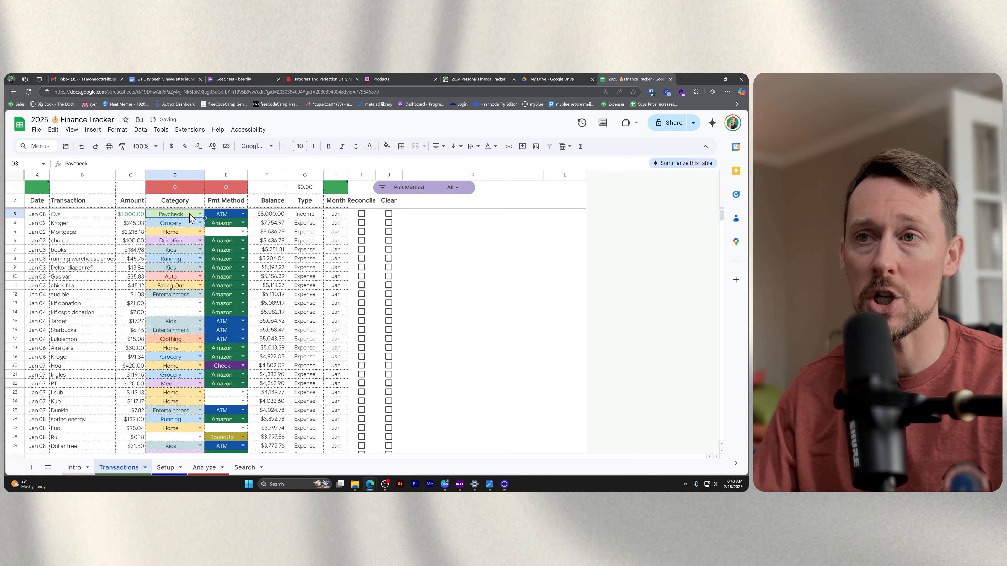
Examine the Balance formula in row 3 and the Type, Month, Reconcile, Clear and Pmt Method columns.
{"action": "left_click", "coordinate": [281, 216]}
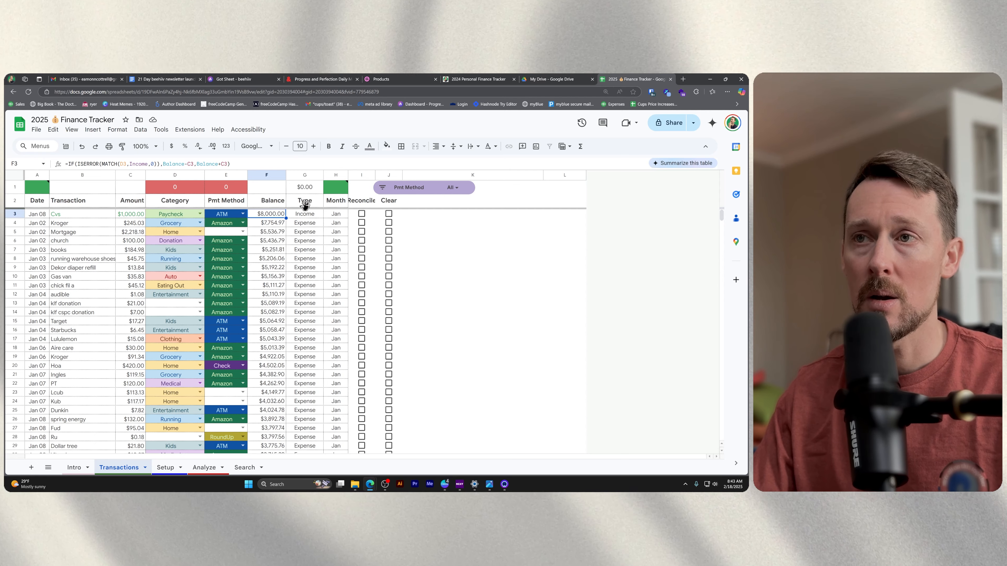
{"action": "left_click", "coordinate": [311, 175]}
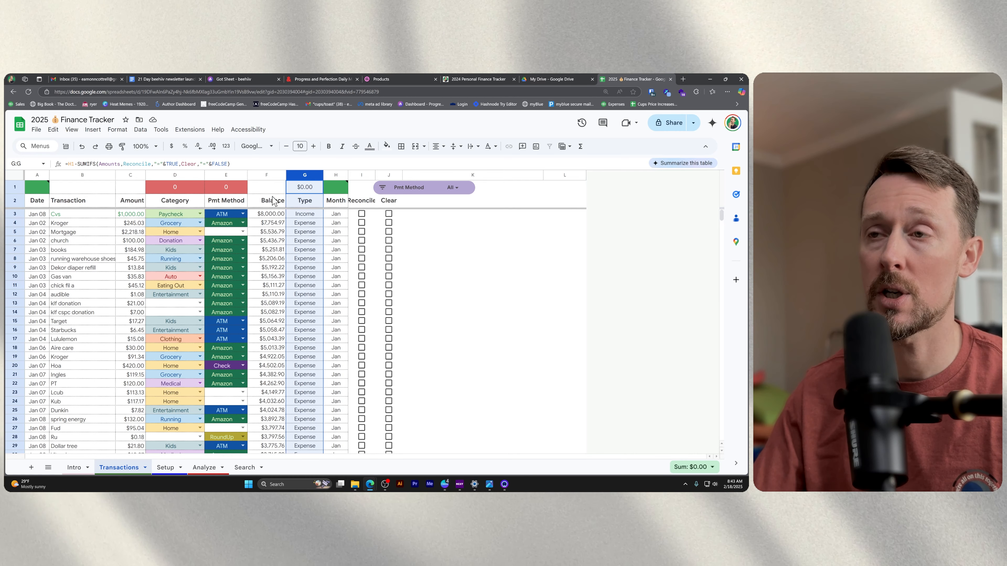
{"action": "left_click", "coordinate": [336, 174]}
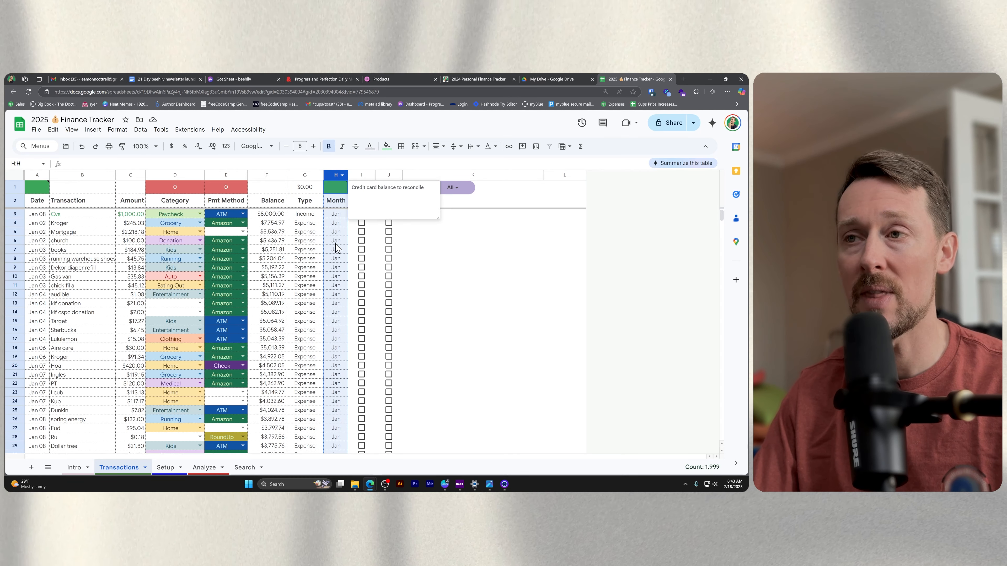
{"action": "left_click", "coordinate": [335, 216]}
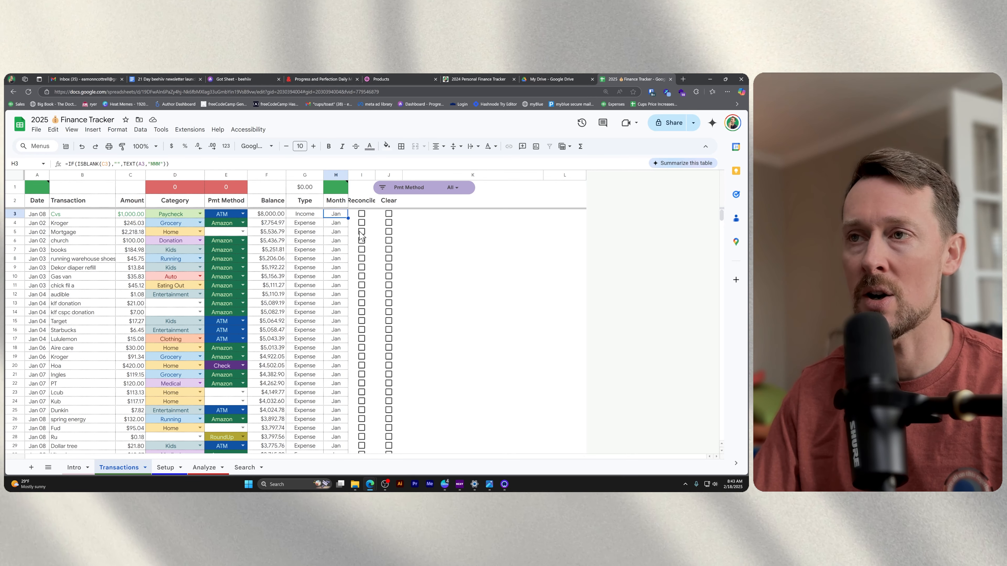
{"action": "left_click_drag", "start_coordinate": [356, 175], "coordinate": [388, 175]}
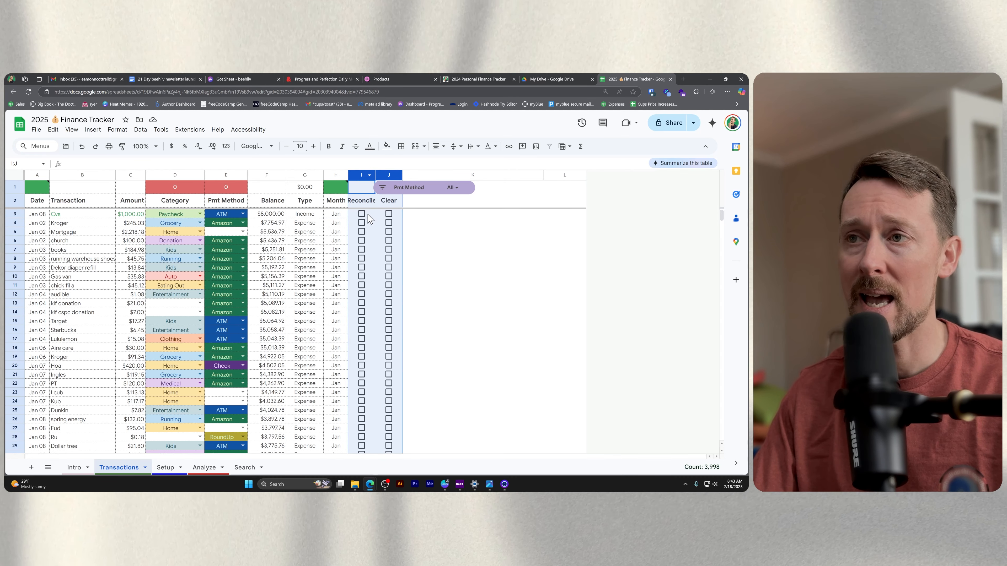
{"action": "left_click", "coordinate": [367, 218]}
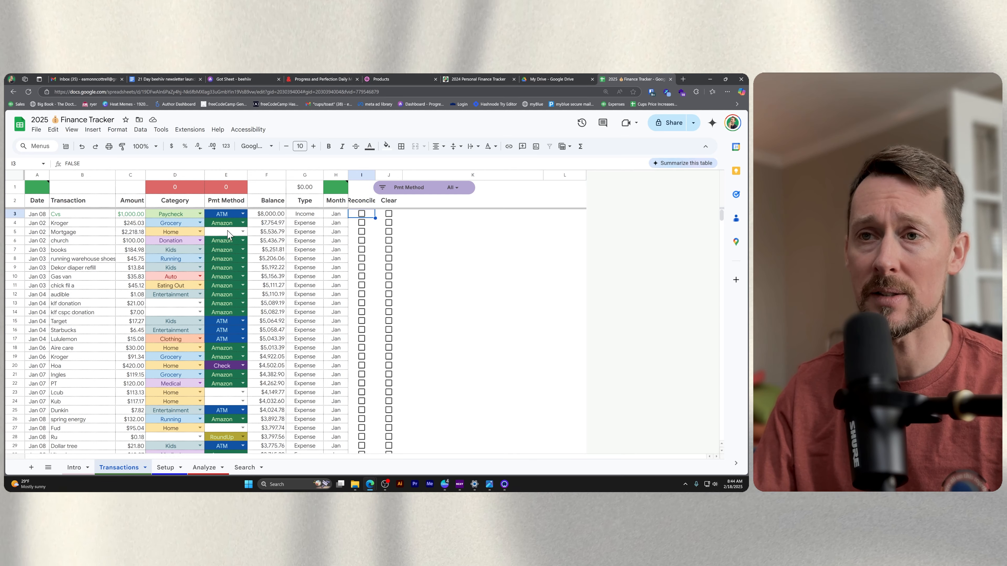
{"action": "left_click", "coordinate": [231, 240]}
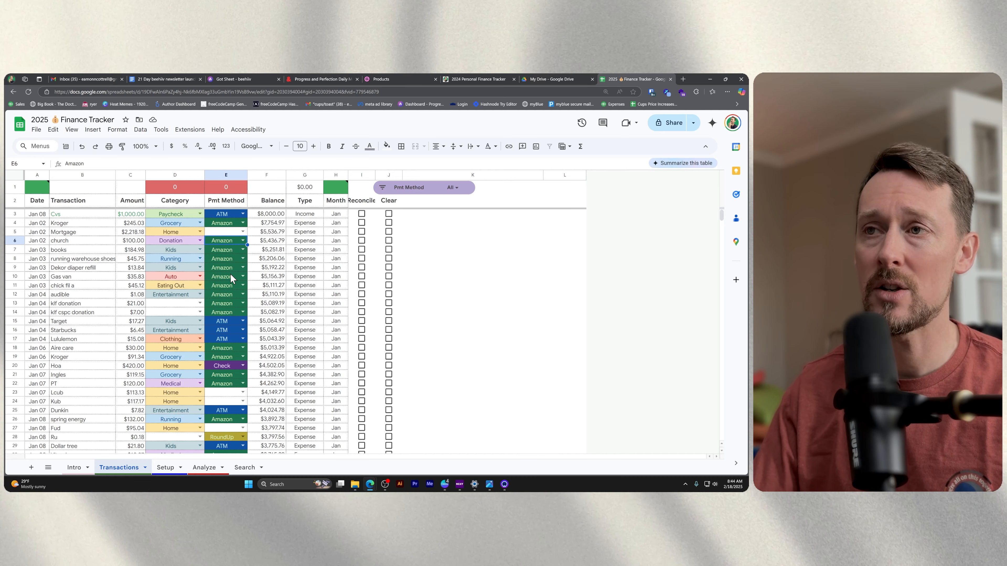
Enter 1200 as the credit card balance to reconcile in cell H1.
{"action": "left_click", "coordinate": [336, 186]}
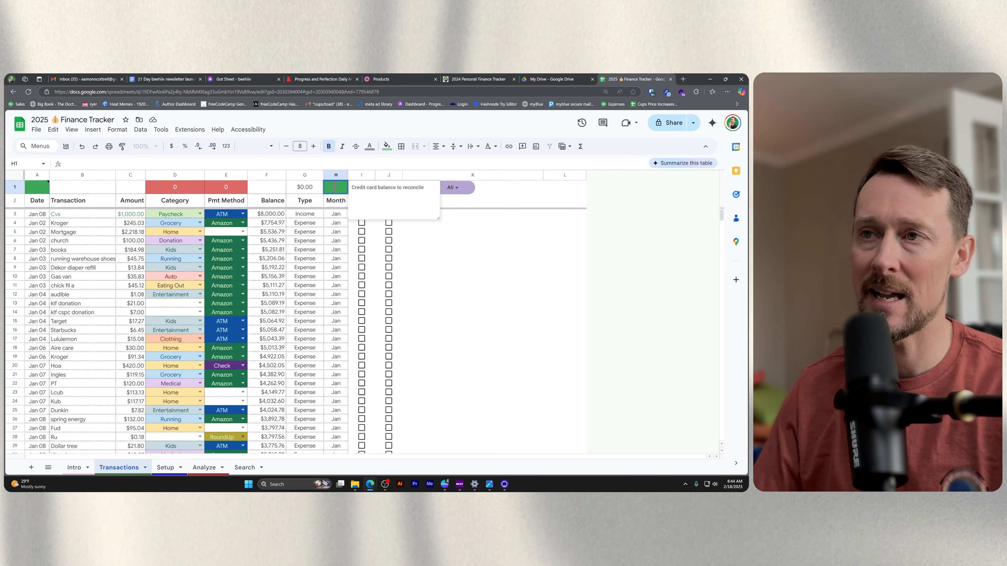
{"action": "type", "text": "1200"}
{"action": "key", "text": "Return"}
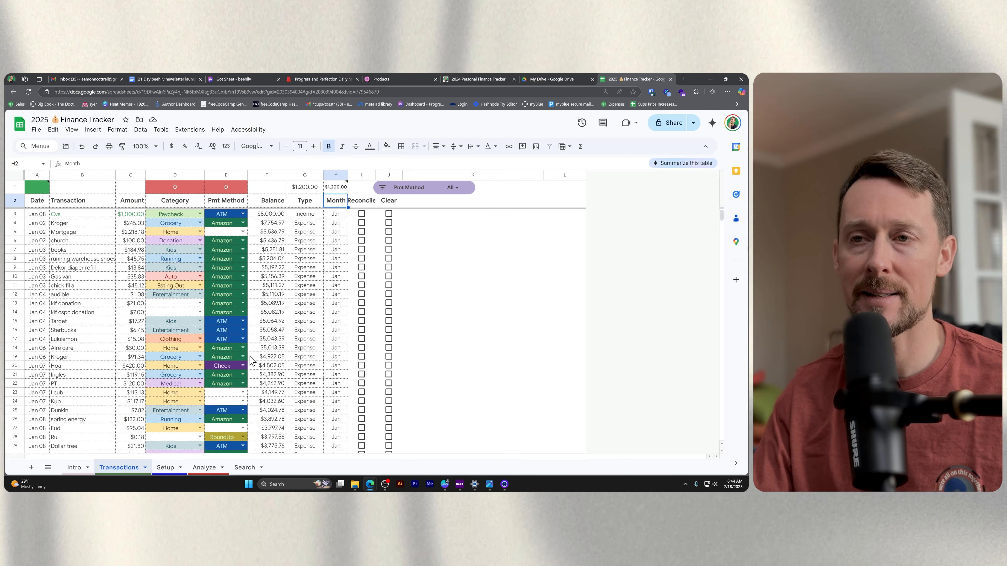
Filter the transactions by payment method to show only Amazon.
{"action": "left_click", "coordinate": [223, 232]}
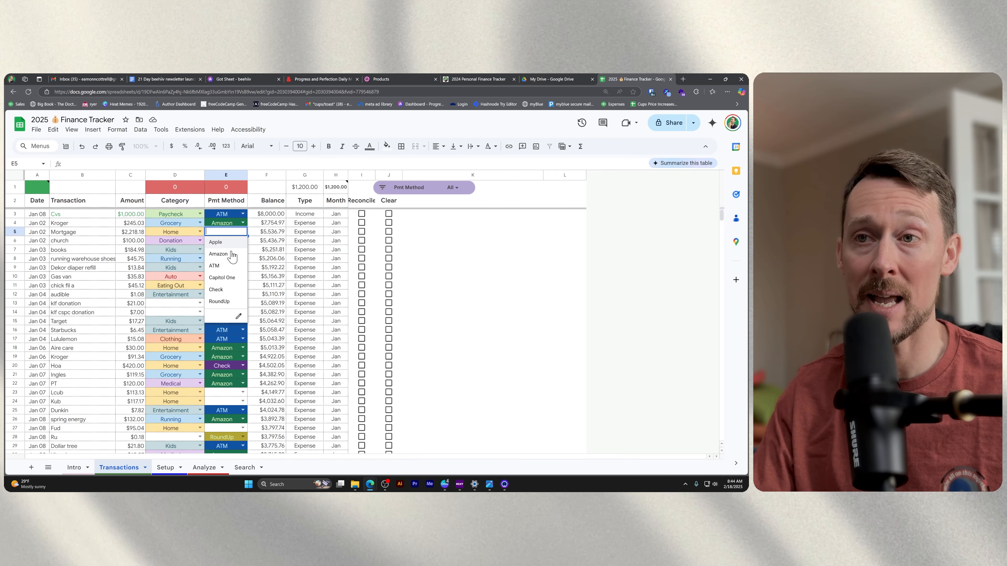
{"action": "left_click", "coordinate": [230, 365]}
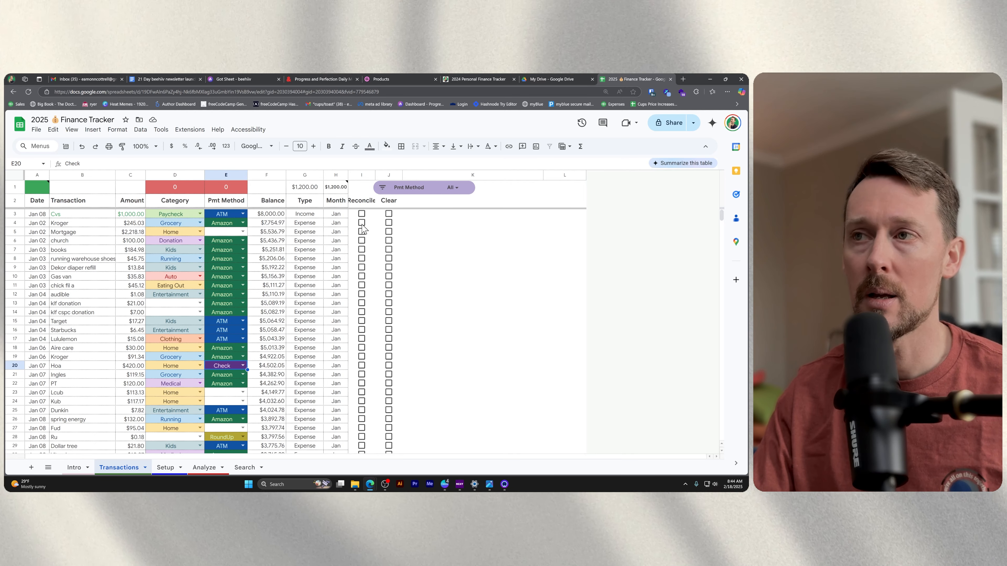
{"action": "left_click", "coordinate": [455, 187]}
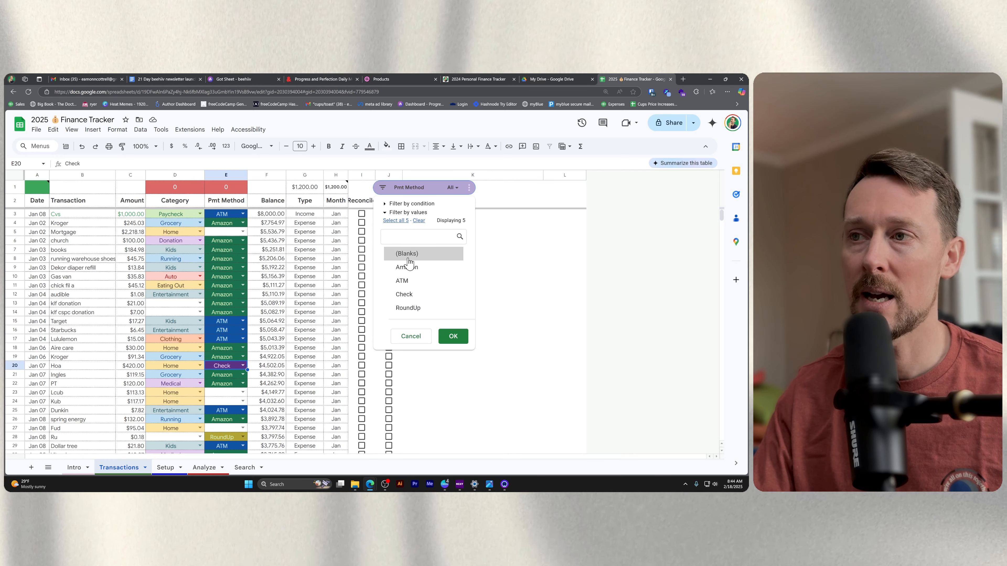
{"action": "left_click", "coordinate": [409, 270]}
{"action": "left_click", "coordinate": [464, 340]}
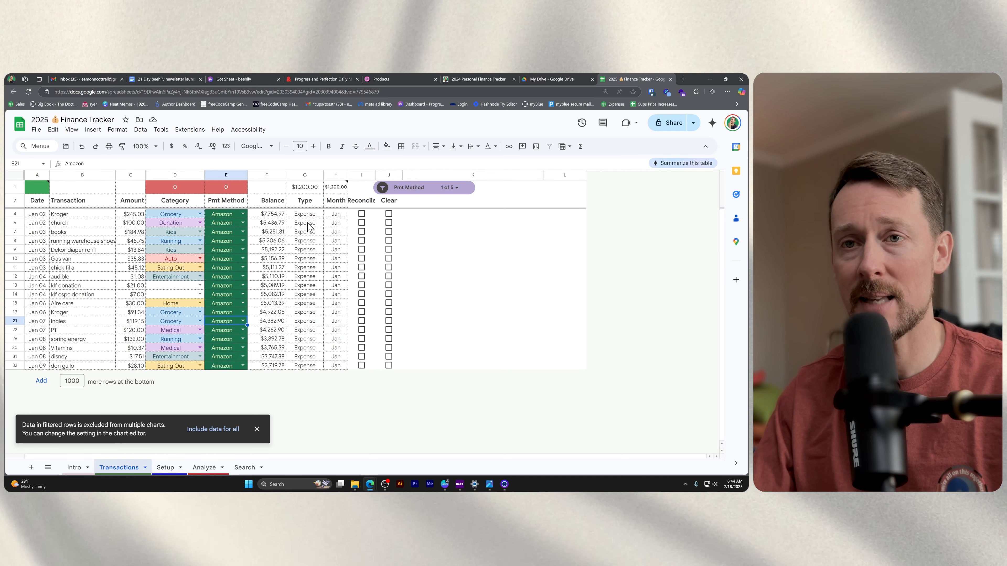
Mark the Amazon transactions as reconciled in column I, skipping Dekor diaper refill and chick fil a.
{"action": "left_click", "coordinate": [362, 214]}
{"action": "left_click", "coordinate": [361, 223]}
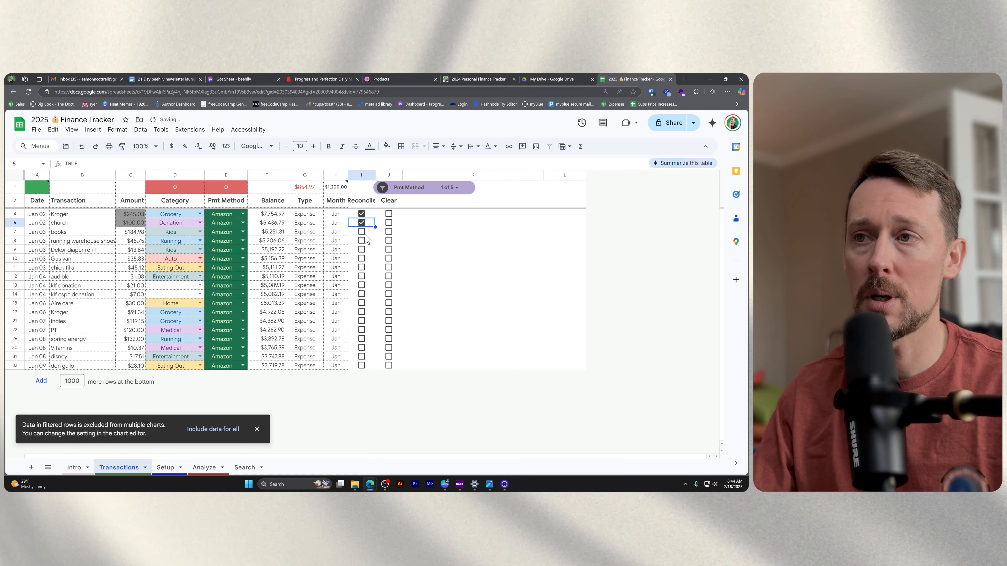
{"action": "left_click", "coordinate": [361, 231]}
{"action": "left_click", "coordinate": [300, 189]}
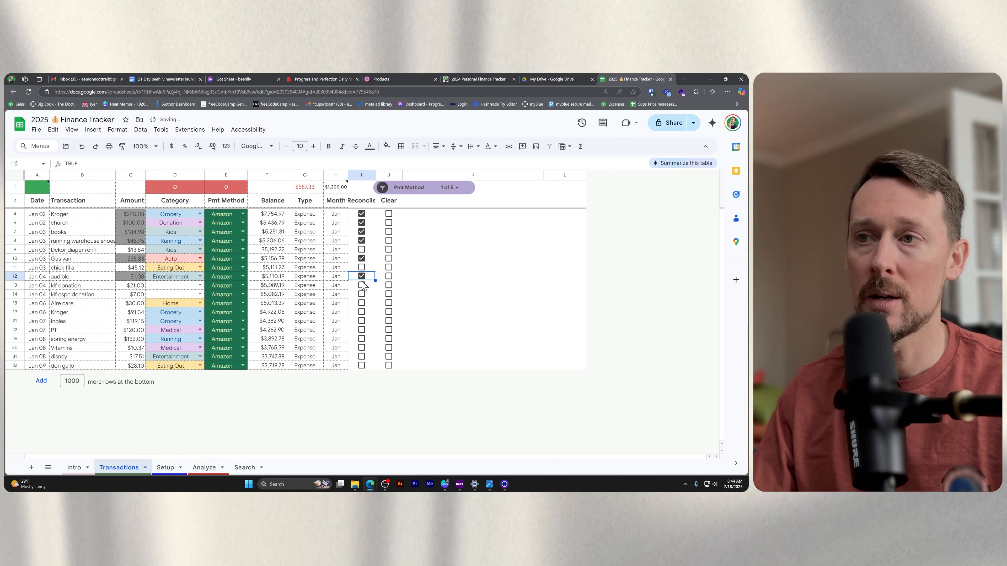
{"action": "key", "text": "ctrl+shift+Down"}
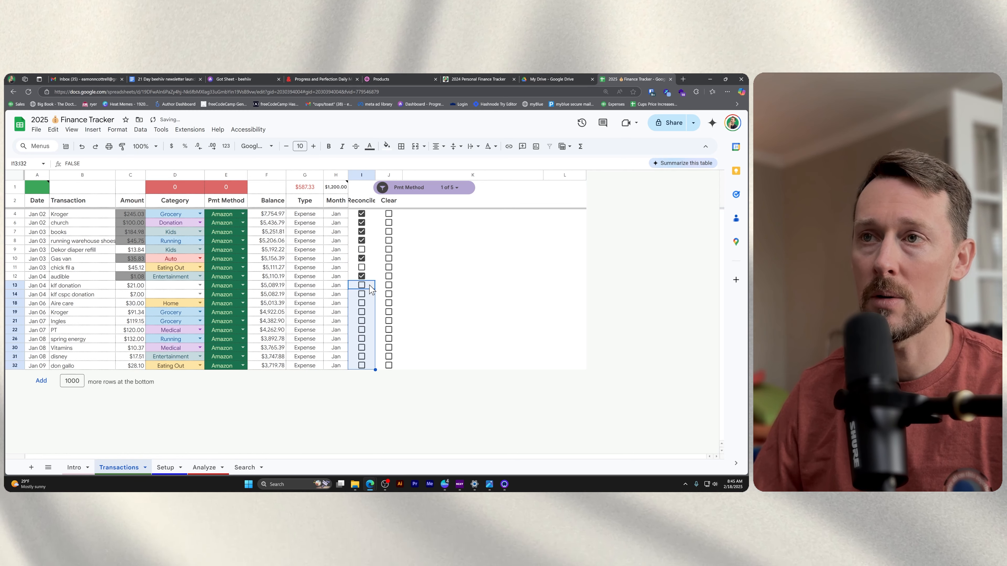
{"action": "key", "text": "space"}
Change the credit card balance to reconcile in H1 to the formula =1200-10.86.
{"action": "left_click", "coordinate": [345, 187]}
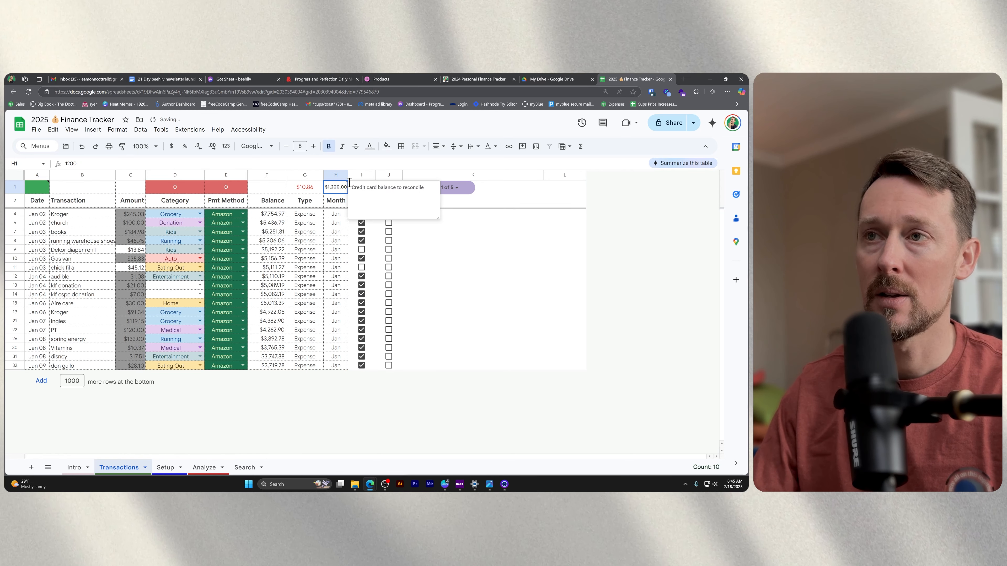
{"action": "double_click", "coordinate": [345, 190]}
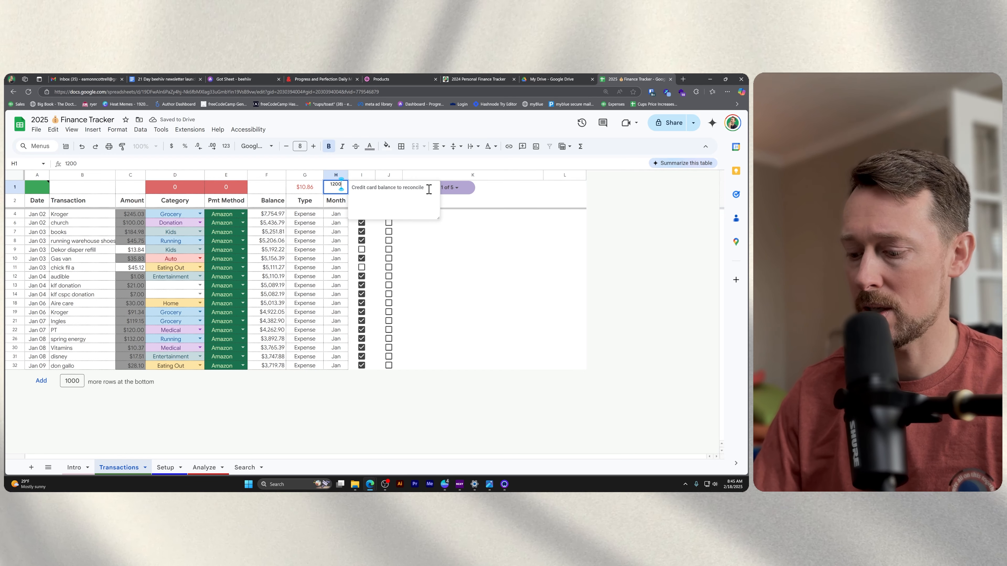
{"action": "key", "text": "Home"}
{"action": "type", "text": "="}
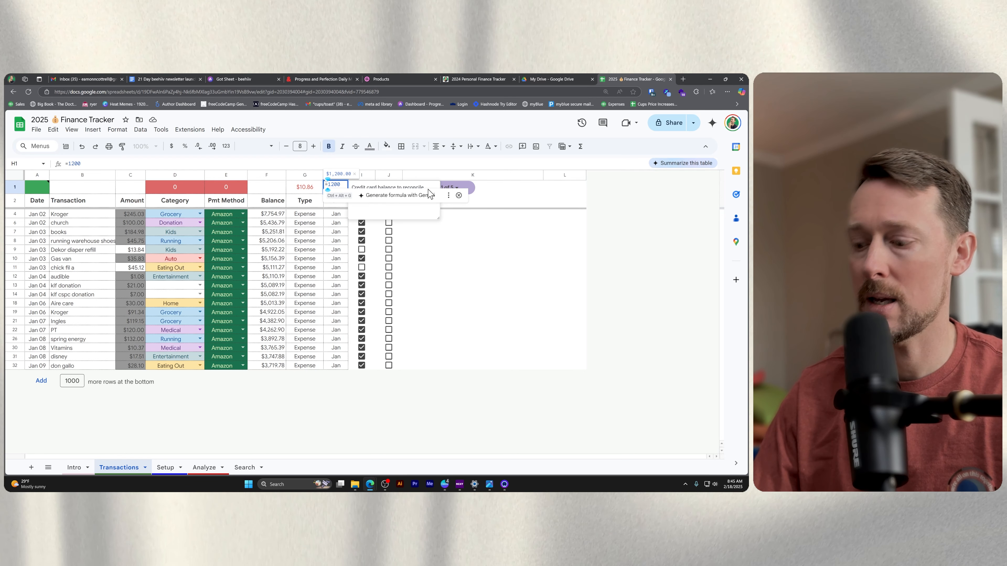
{"action": "type", "text": "86"}
{"action": "key", "text": "Return"}
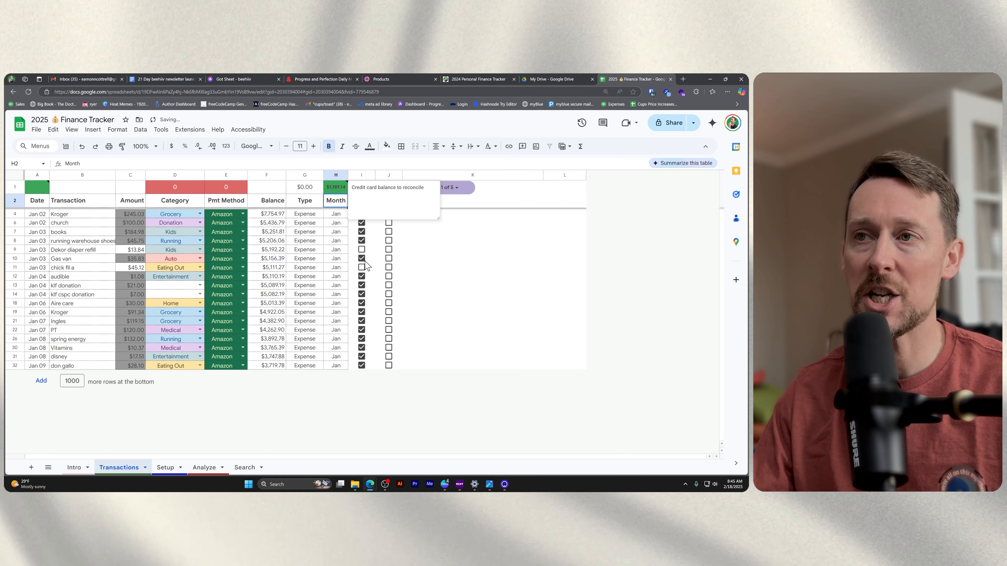
{"action": "left_click", "coordinate": [333, 250]}
{"action": "left_click", "coordinate": [337, 188]}
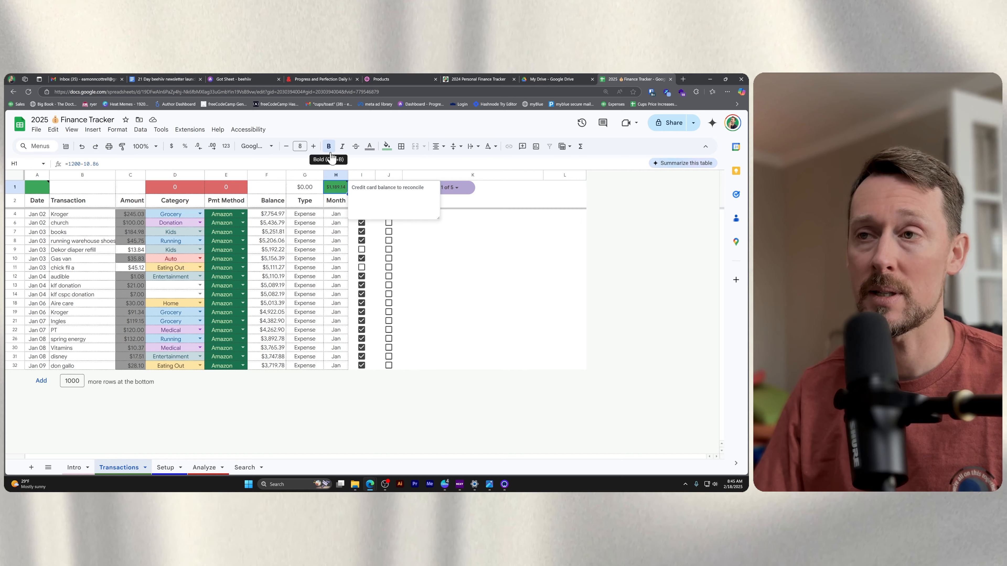
Mark all the reconciled Amazon transactions as cleared in column J, leaving out rows 9 and 11.
{"action": "left_click", "coordinate": [444, 305]}
{"action": "left_click_drag", "start_coordinate": [394, 213], "coordinate": [394, 240]}
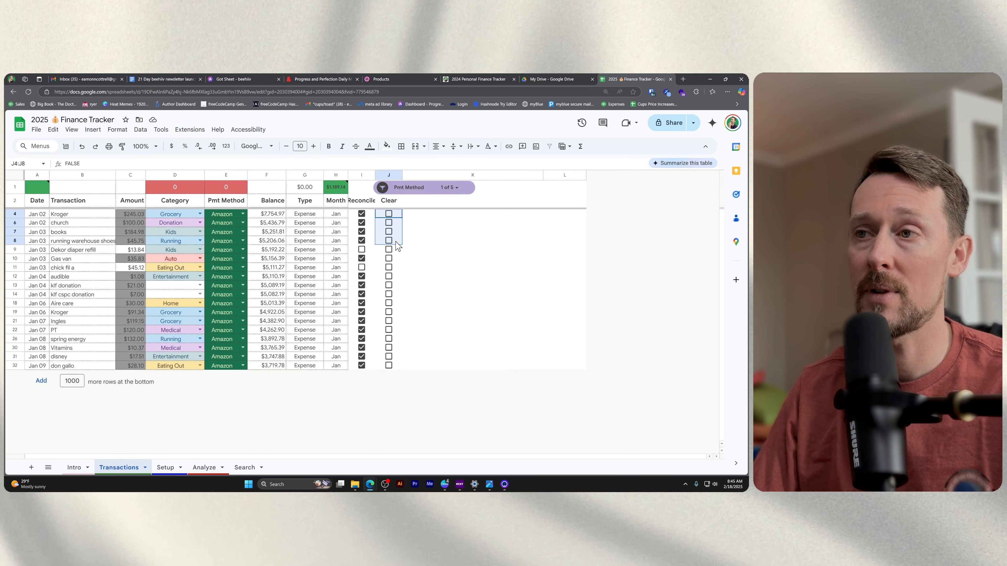
{"action": "left_click", "coordinate": [393, 258], "text": "ctrl"}
{"action": "left_click_drag", "start_coordinate": [396, 274], "coordinate": [396, 287]}
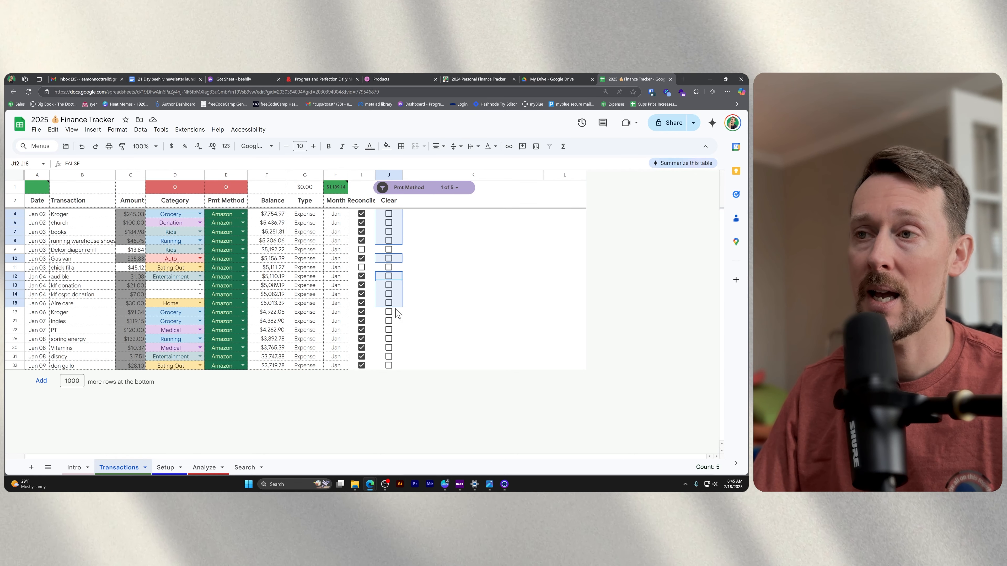
{"action": "key", "text": "space"}
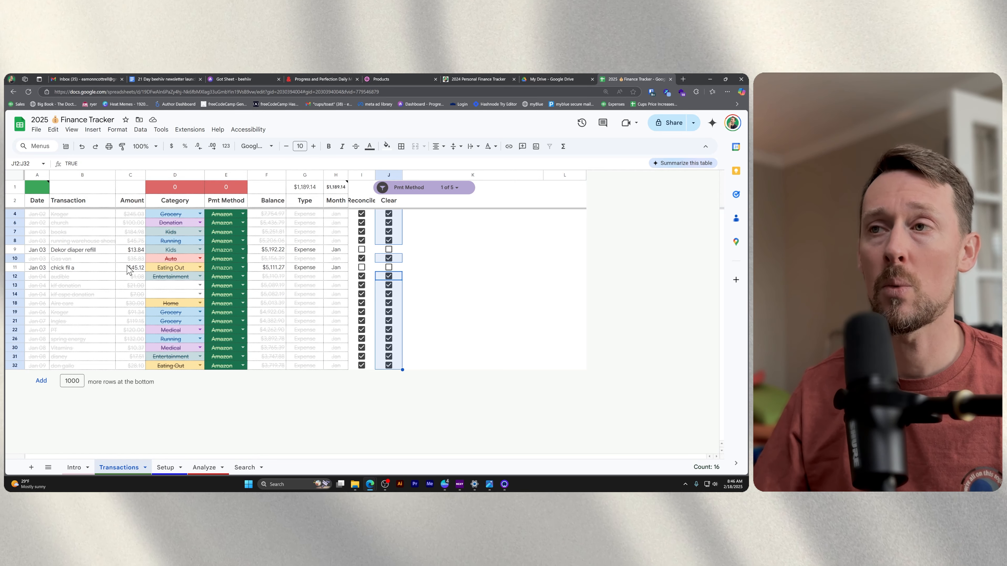
Reset the payment method filter to include all values.
{"action": "left_click", "coordinate": [383, 188]}
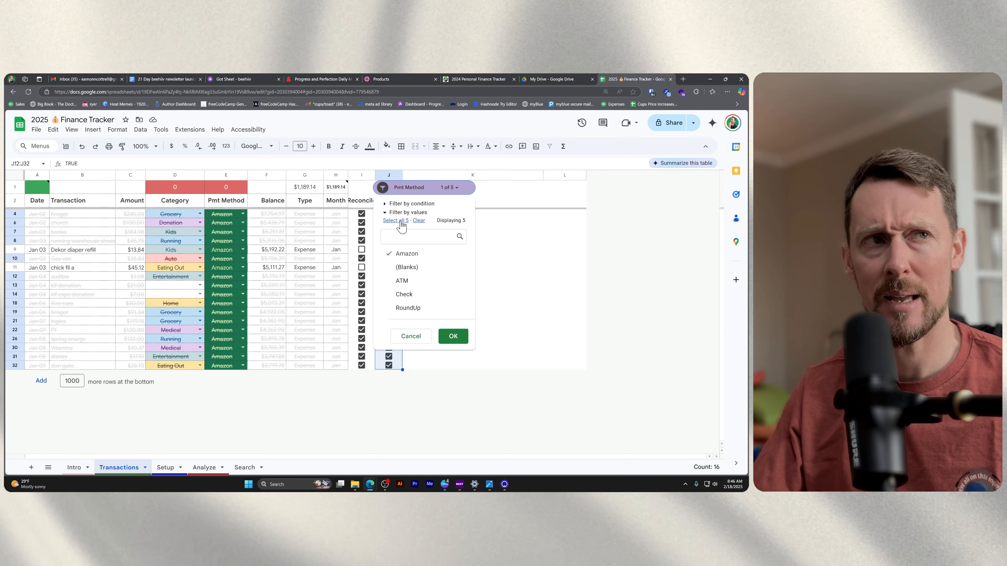
{"action": "left_click", "coordinate": [398, 221]}
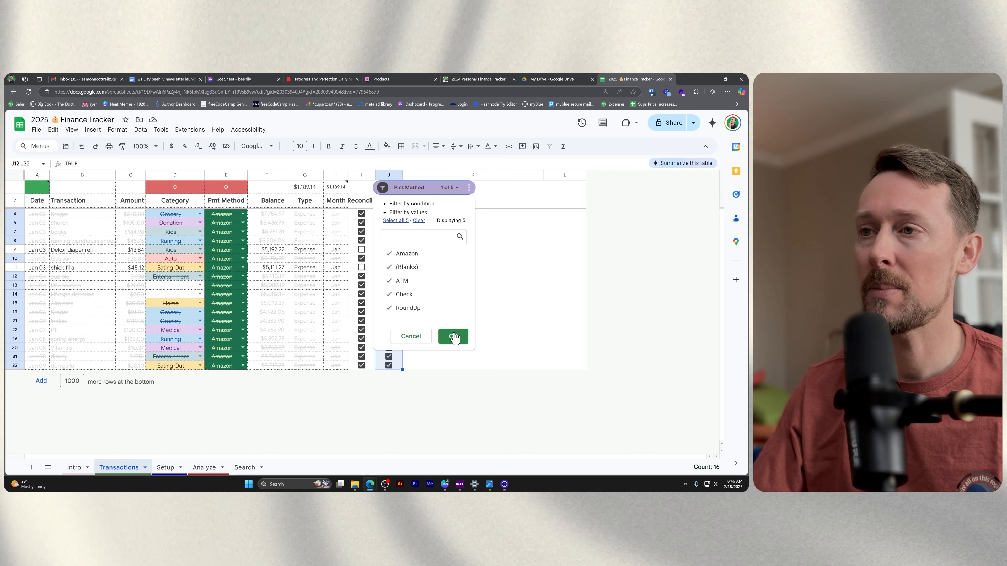
{"action": "left_click", "coordinate": [454, 336]}
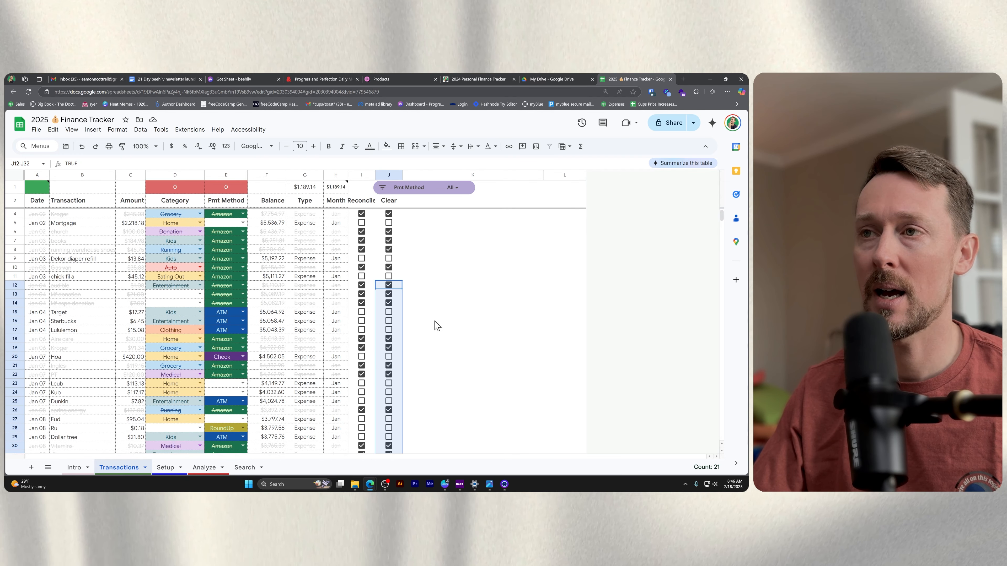
Enter 1200 as the current bank account balance to reconcile in cell A1.
{"action": "scroll", "coordinate": [396, 279], "scroll_direction": "down", "scroll_amount": 3}
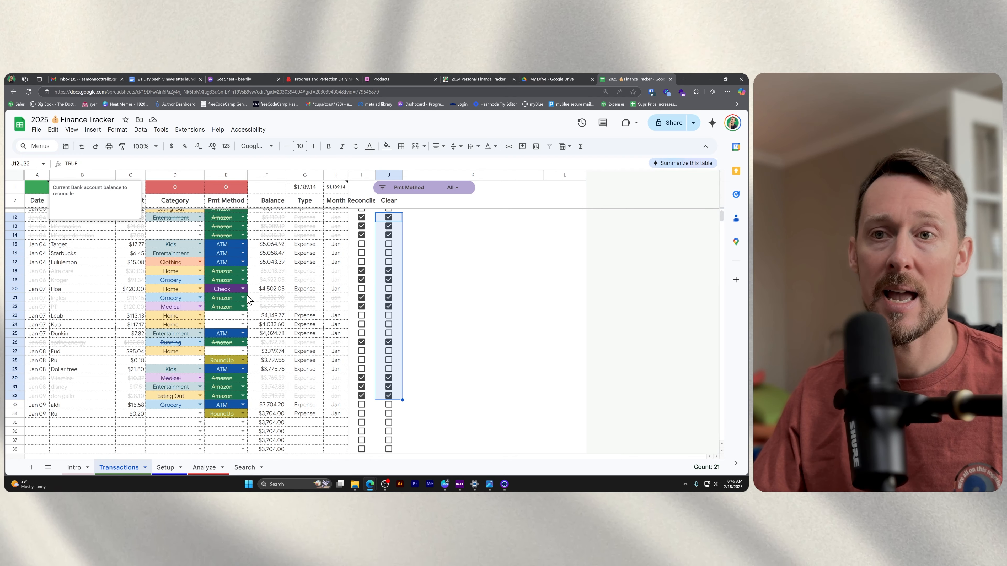
{"action": "left_click", "coordinate": [230, 244]}
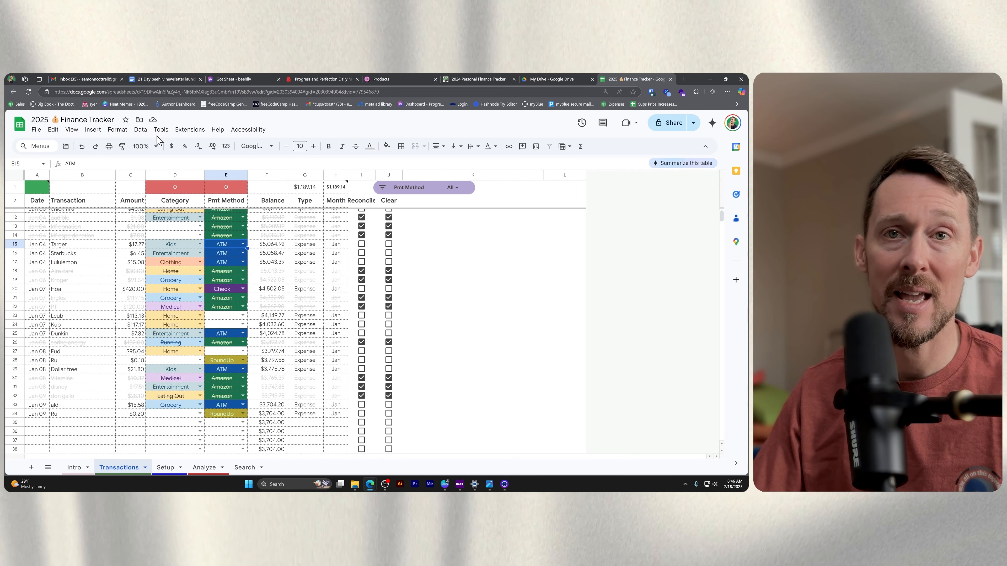
{"action": "double_click", "coordinate": [31, 189]}
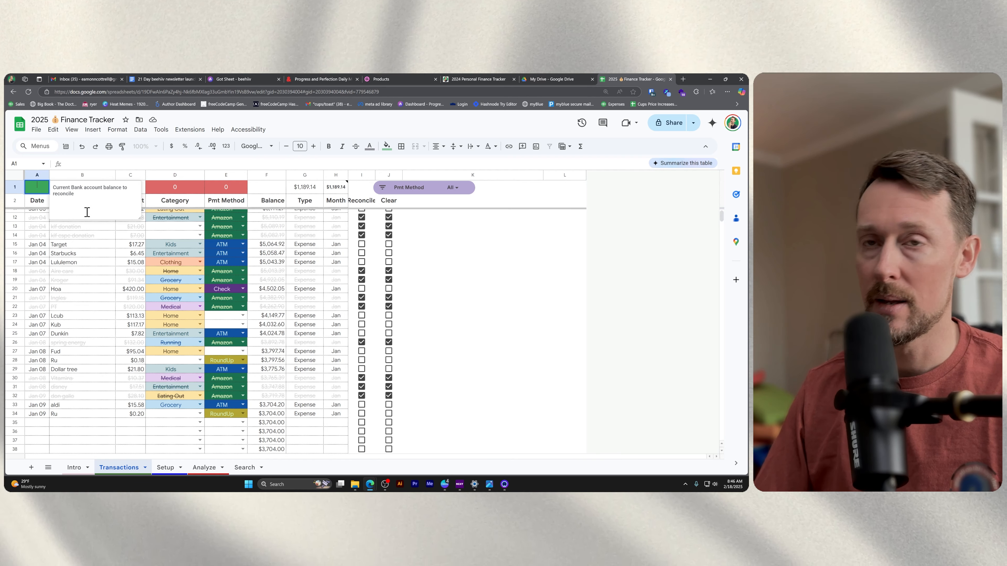
{"action": "type", "text": "1200"}
{"action": "key", "text": "Return"}
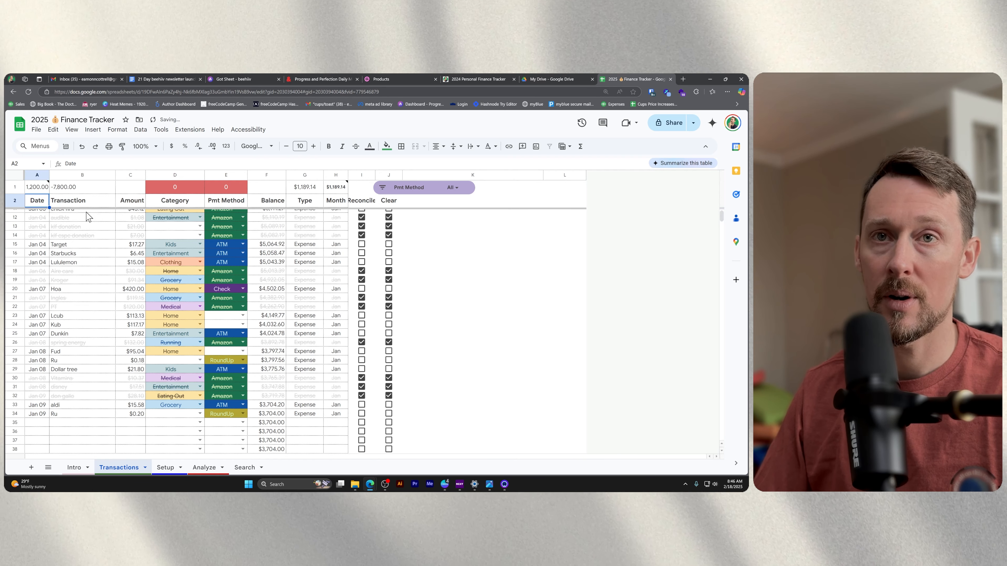
Mark the ATM transactions Target, Starbucks, Lululemon, Dunkin and Dollar tree as reconciled.
{"action": "left_click", "coordinate": [362, 244]}
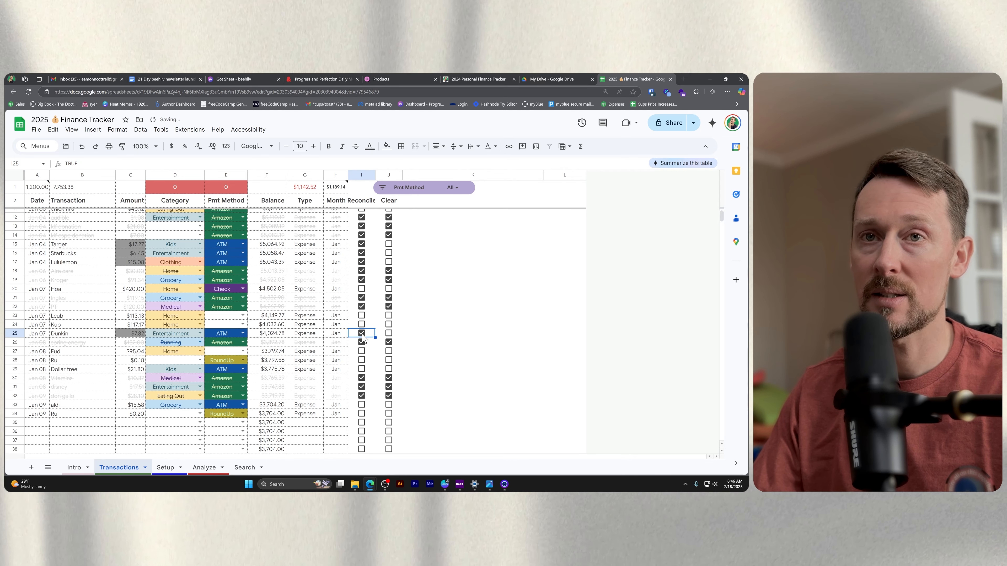
{"action": "left_click", "coordinate": [361, 369]}
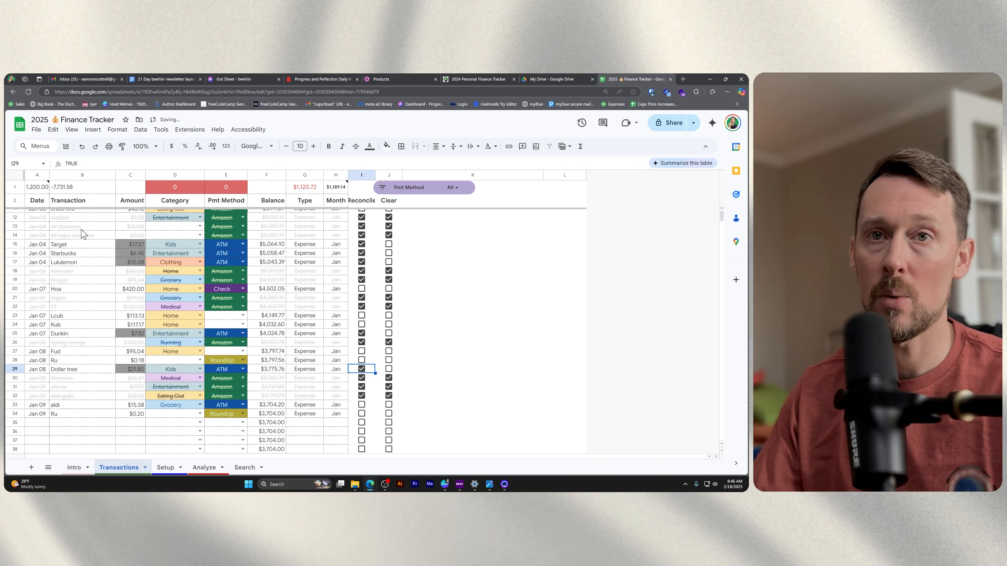
{"action": "left_click", "coordinate": [37, 186]}
{"action": "type", "text": "100"}
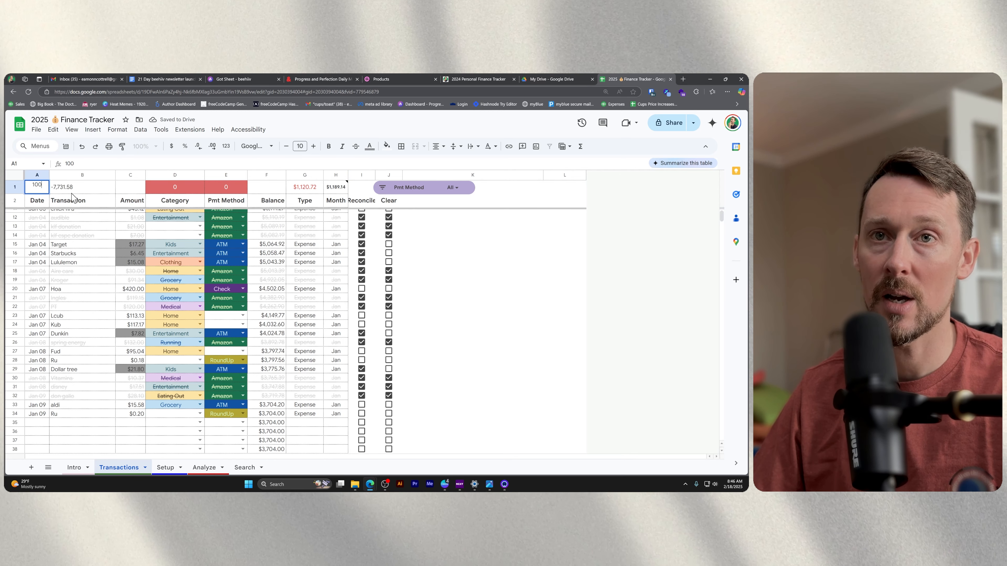
{"action": "key", "text": "Escape"}
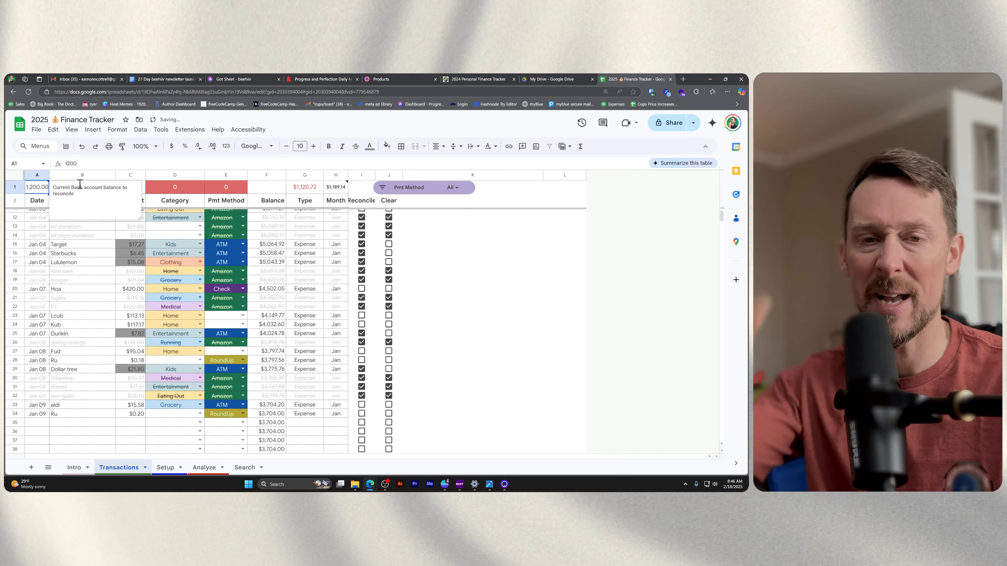
{"action": "left_click", "coordinate": [457, 279]}
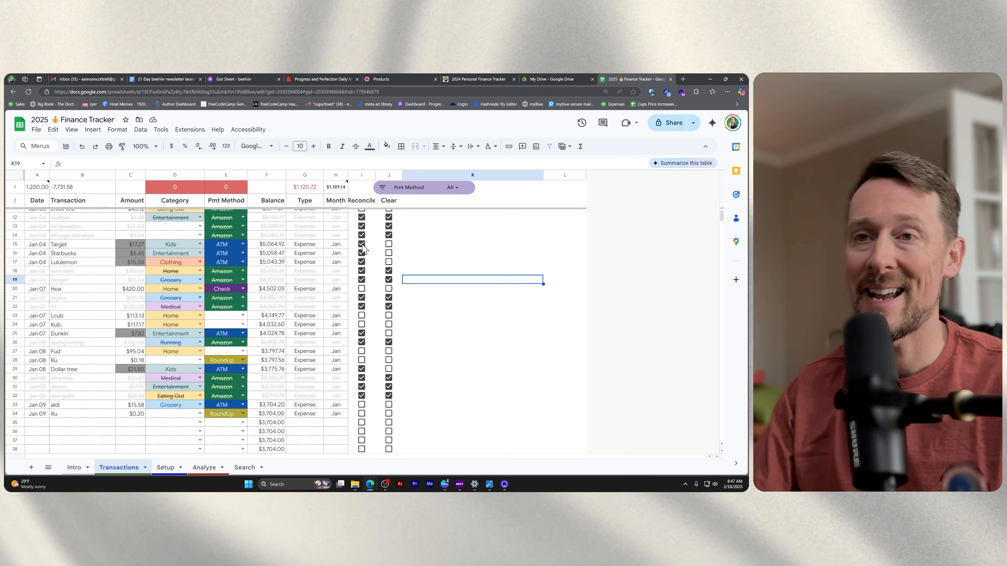
Mark the reconciled Target, Starbucks, Lululemon, Dunkin and Dollar tree transactions as cleared.
{"action": "left_click_drag", "start_coordinate": [393, 244], "coordinate": [393, 261]}
{"action": "key", "text": "space"}
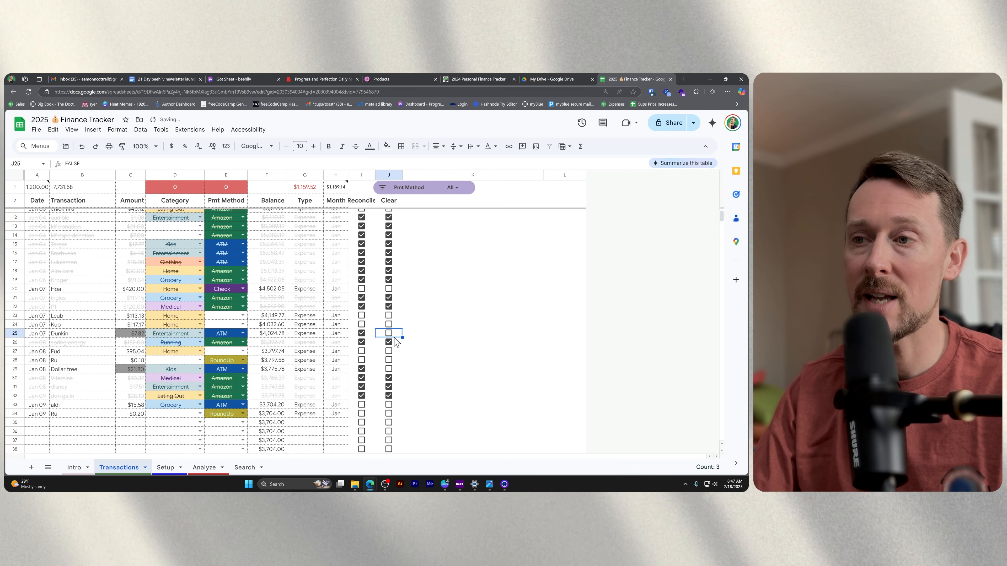
{"action": "key", "text": "space"}
{"action": "left_click", "coordinate": [397, 370]}
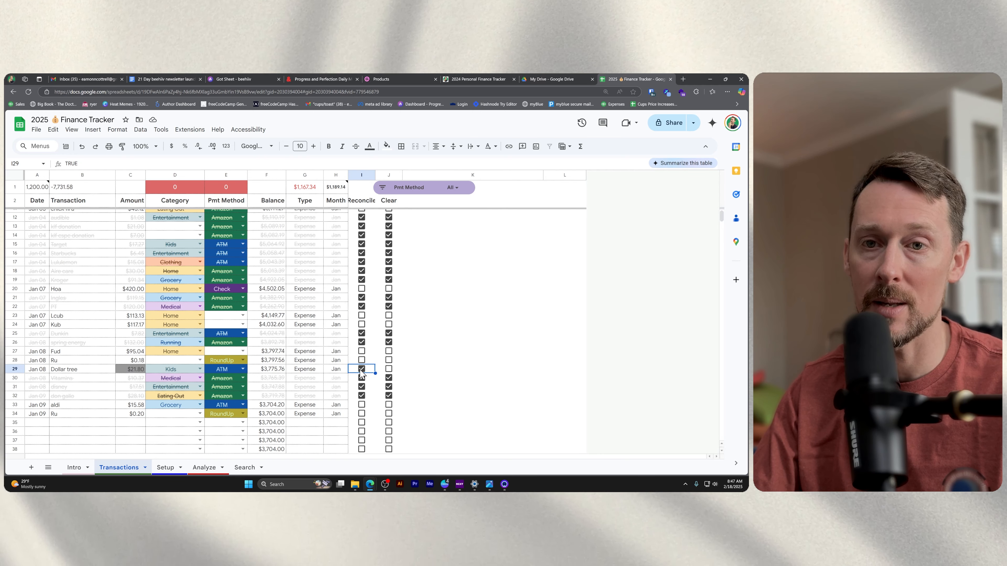
{"action": "left_click", "coordinate": [389, 370]}
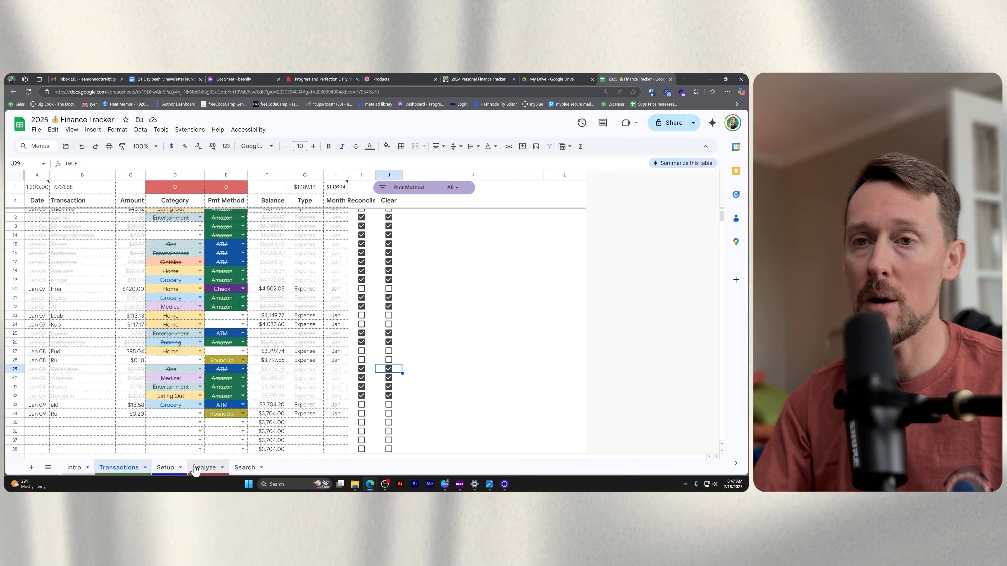
Examine the Type and Month columns of the Transactions sheet, including the formula that classifies row 16.
{"action": "left_click", "coordinate": [204, 468]}
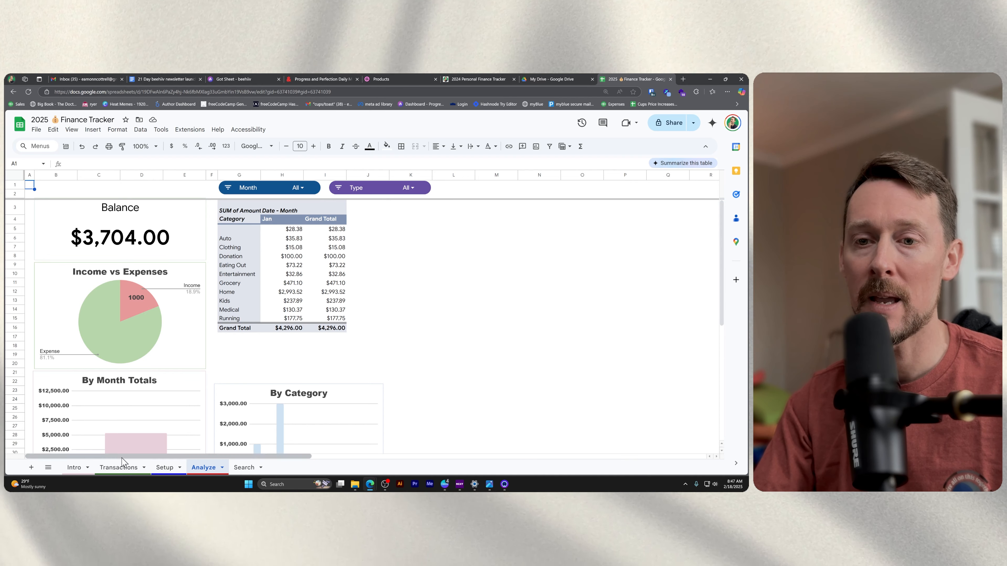
{"action": "left_click", "coordinate": [119, 468]}
{"action": "left_click", "coordinate": [361, 175]}
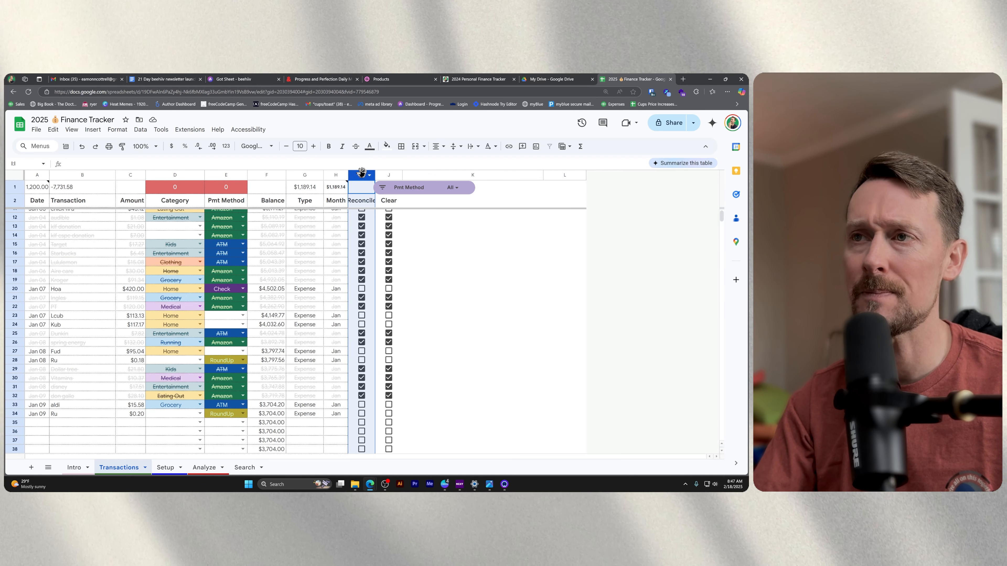
{"action": "left_click", "coordinate": [305, 175]}
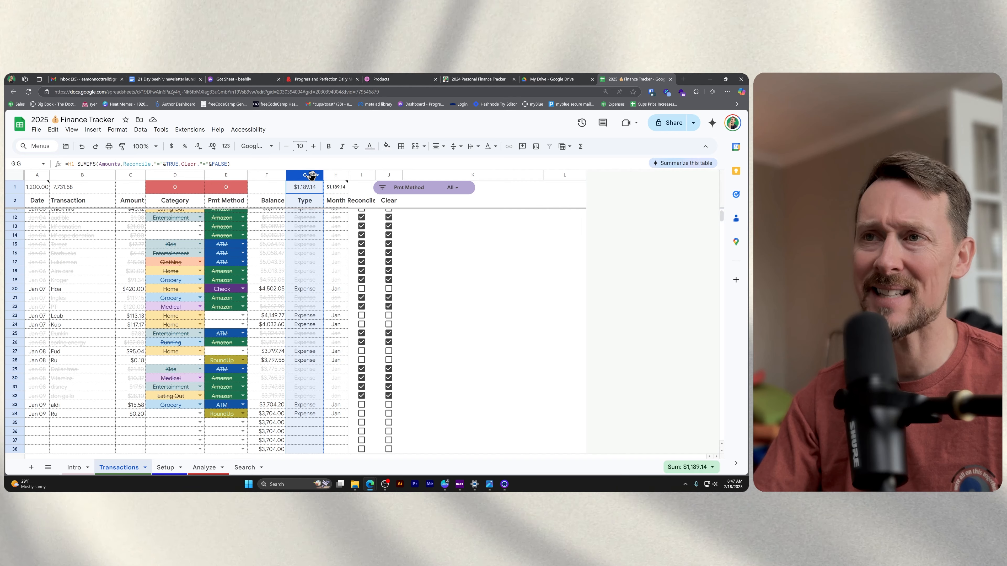
{"action": "left_click", "coordinate": [336, 174], "text": "ctrl"}
{"action": "left_click", "coordinate": [309, 254]}
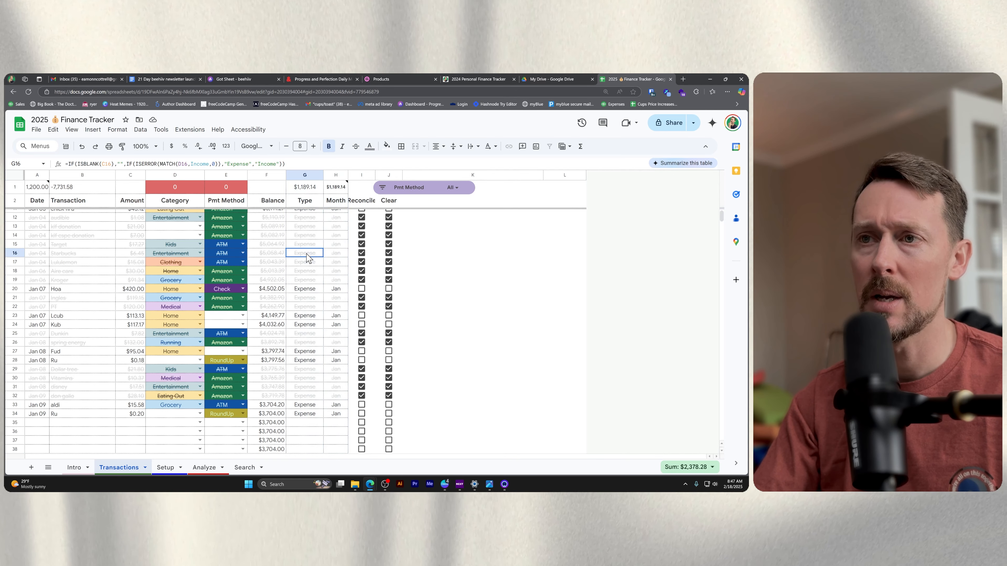
{"action": "scroll", "coordinate": [304, 292], "scroll_direction": "up", "scroll_amount": 2}
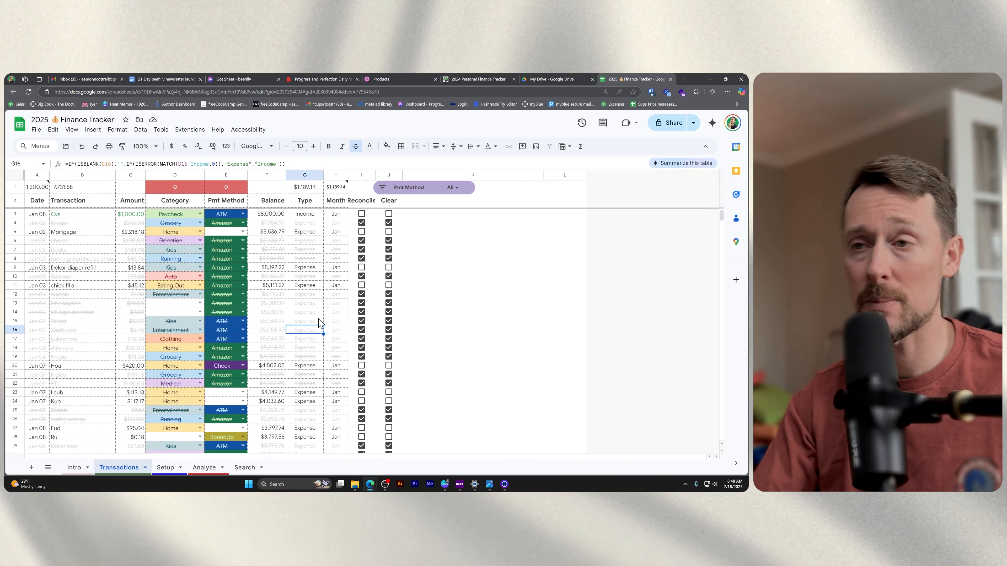
{"action": "left_click", "coordinate": [336, 175]}
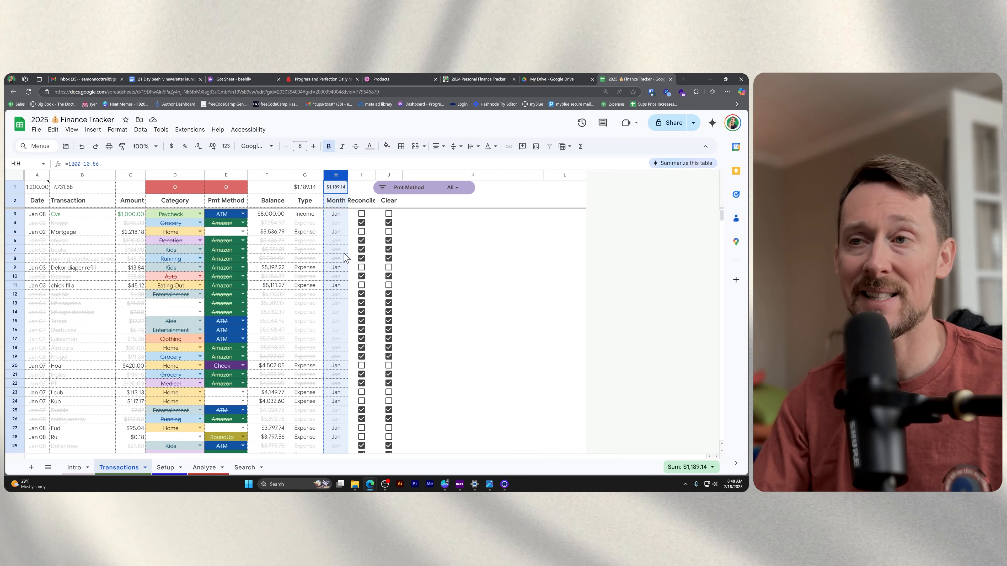
Examine the January amounts per category in the Analyze sheet's pivot table.
{"action": "left_click", "coordinate": [204, 467]}
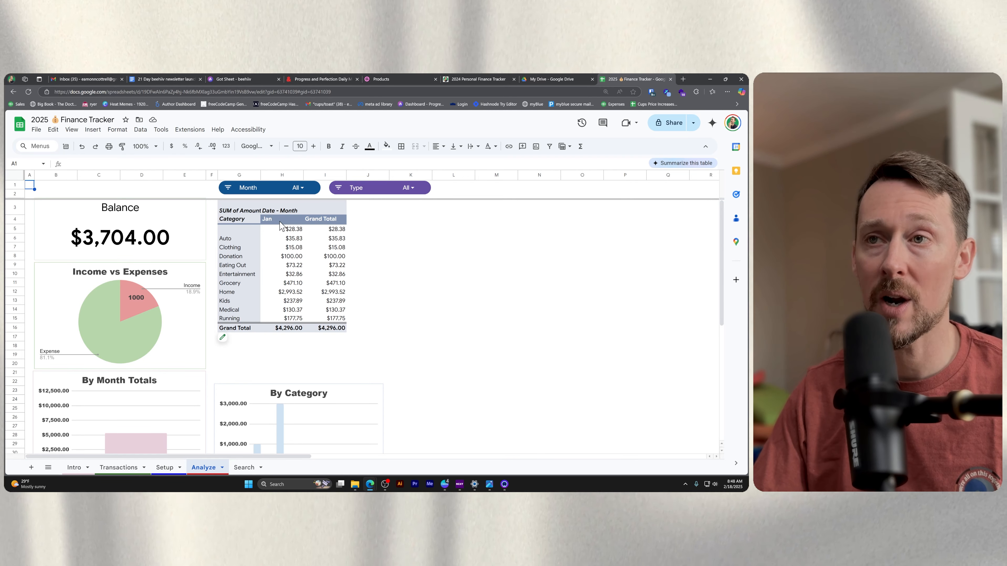
{"action": "left_click", "coordinate": [285, 173]}
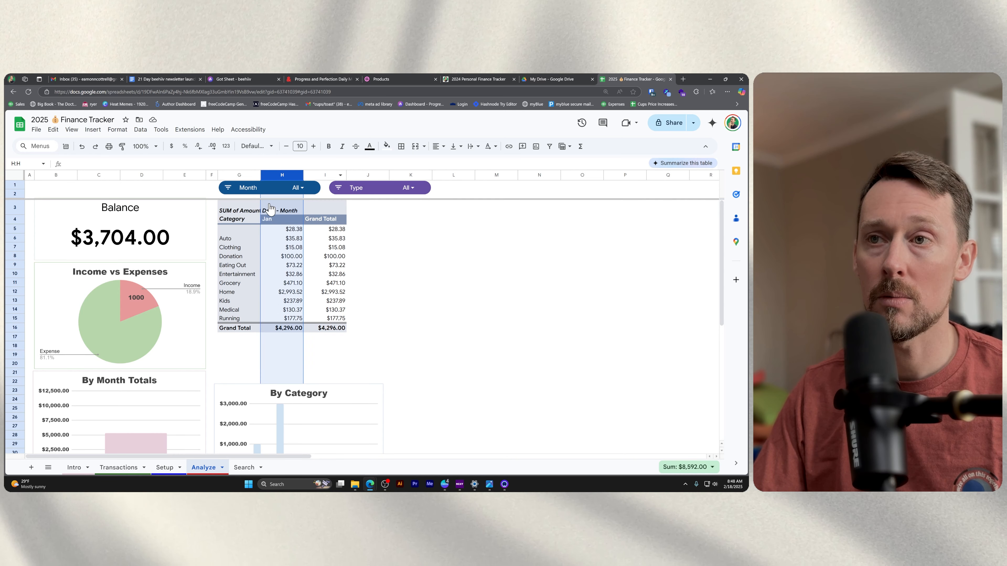
{"action": "left_click_drag", "start_coordinate": [286, 232], "coordinate": [286, 319]}
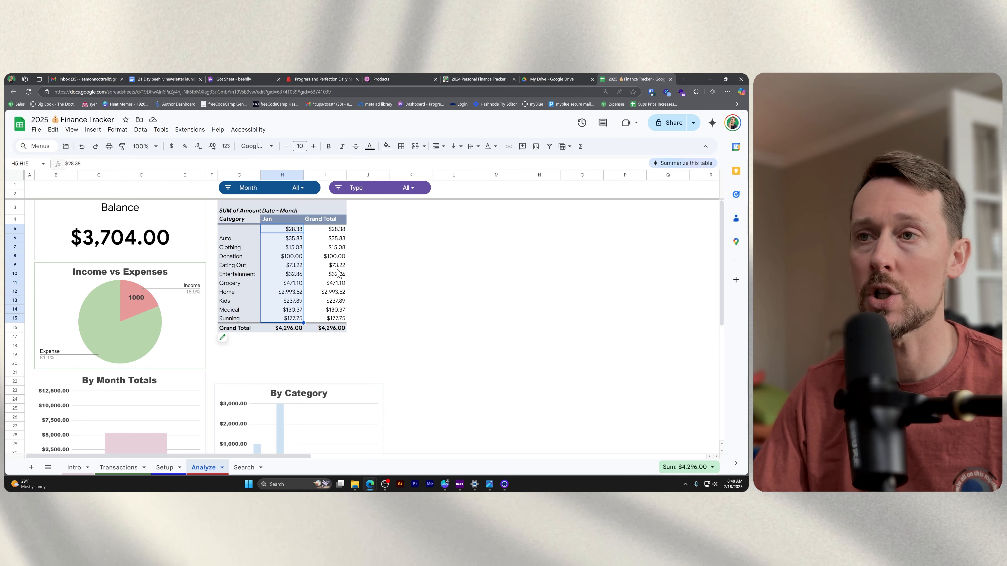
Examine the pivot table's grand totals per category and the source of the Balance figure on the Analyze sheet.
{"action": "left_click_drag", "start_coordinate": [337, 229], "coordinate": [340, 323]}
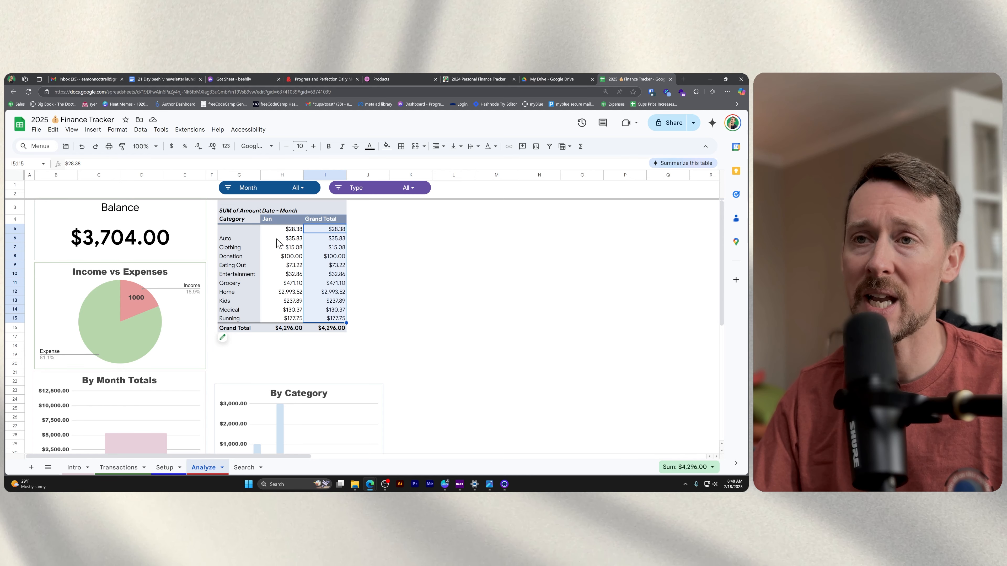
{"action": "scroll", "coordinate": [282, 270], "scroll_direction": "down", "scroll_amount": 1}
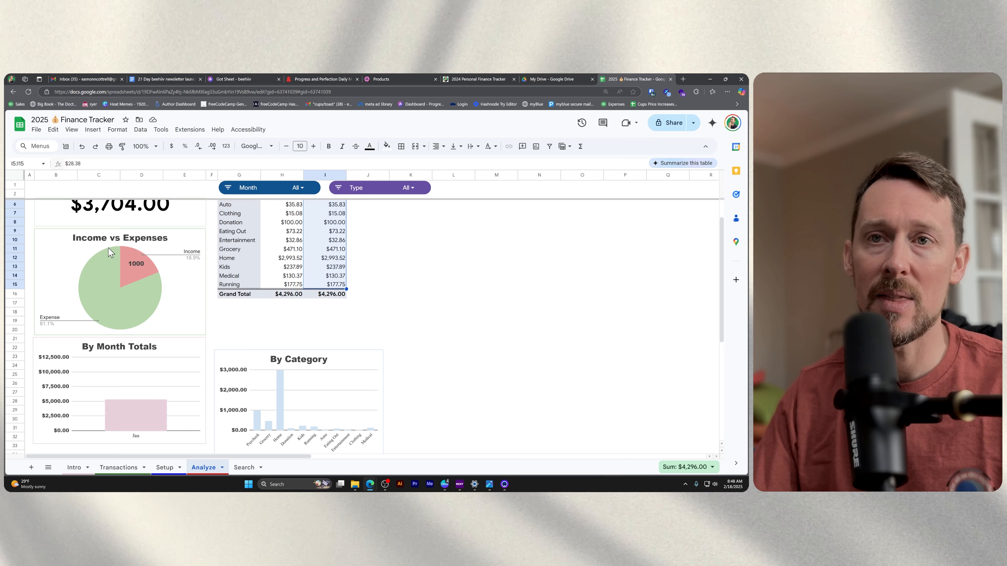
{"action": "scroll", "coordinate": [120, 247], "scroll_direction": "up", "scroll_amount": 1}
{"action": "left_click", "coordinate": [121, 237]}
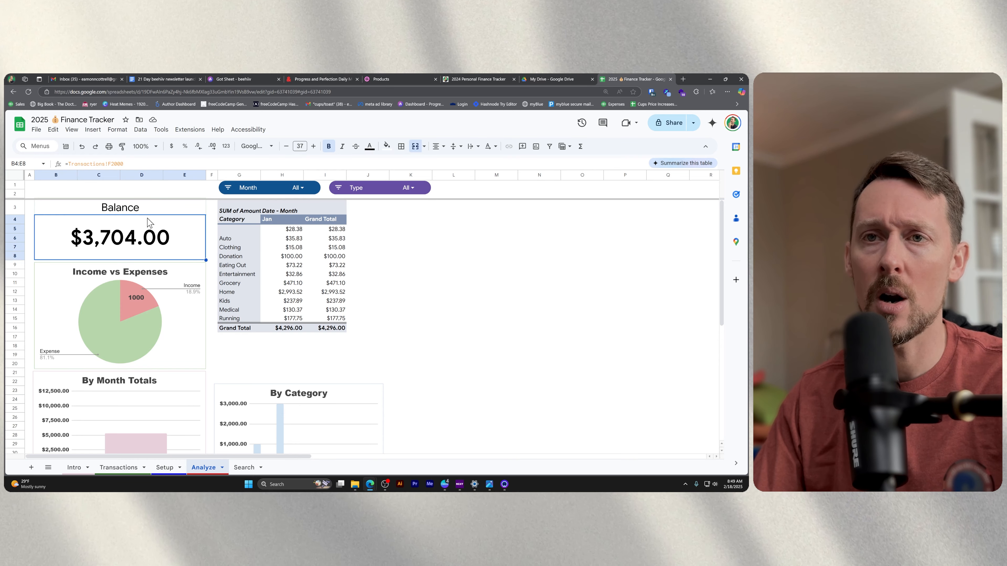
Examine the Transactions sheet's running balance around the last entry and the first empty row, including the formula in F35.
{"action": "left_click", "coordinate": [118, 467]}
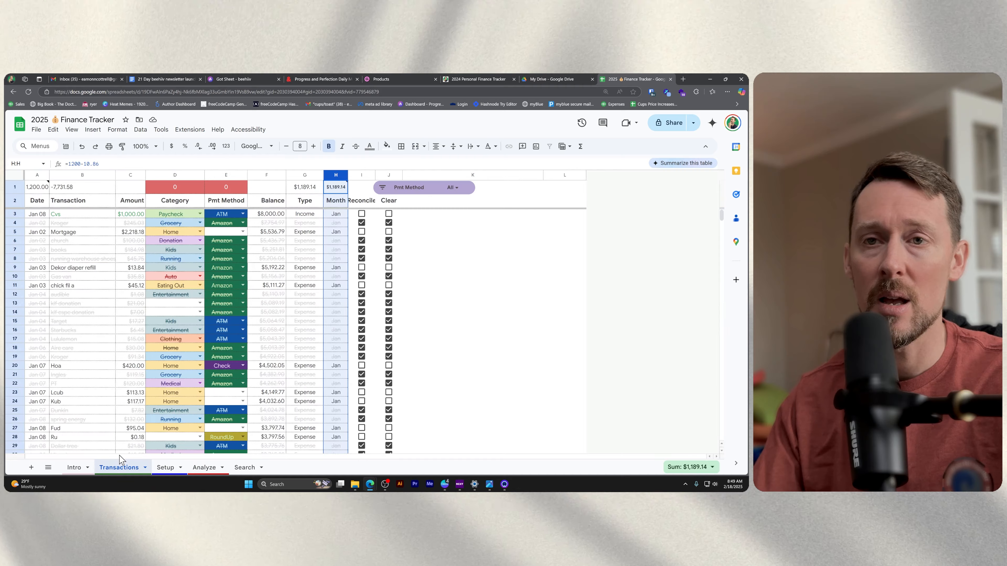
{"action": "scroll", "coordinate": [49, 416], "scroll_direction": "down", "scroll_amount": 5}
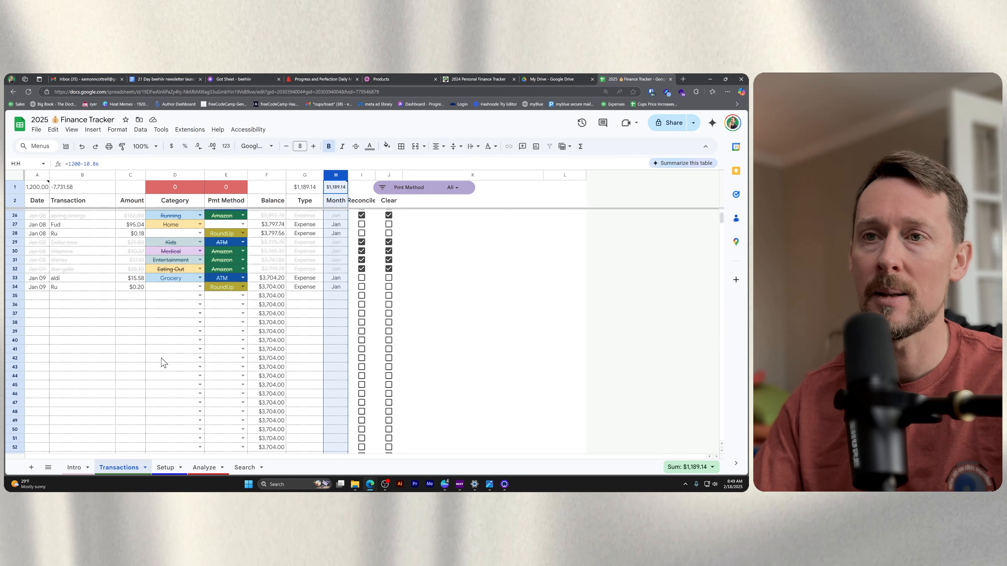
{"action": "scroll", "coordinate": [126, 373], "scroll_direction": "up", "scroll_amount": 5}
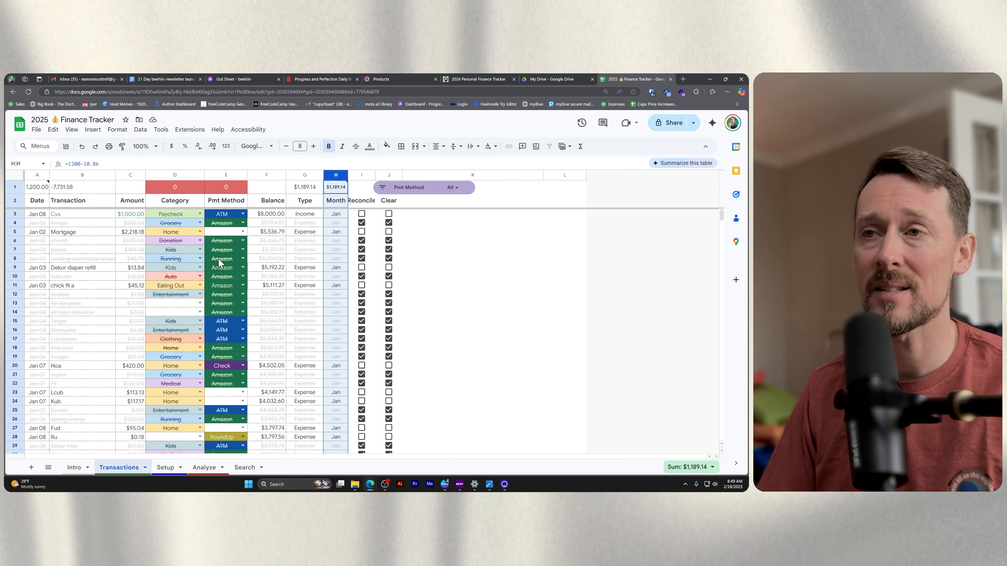
{"action": "key", "text": "Left"}
{"action": "key", "text": "Left"}
{"action": "key", "text": "Left"}
{"action": "key", "text": "Left"}
{"action": "key", "text": "Left"}
{"action": "key", "text": "Left"}
{"action": "key", "text": "Left"}
{"action": "key", "text": "ctrl+Down"}
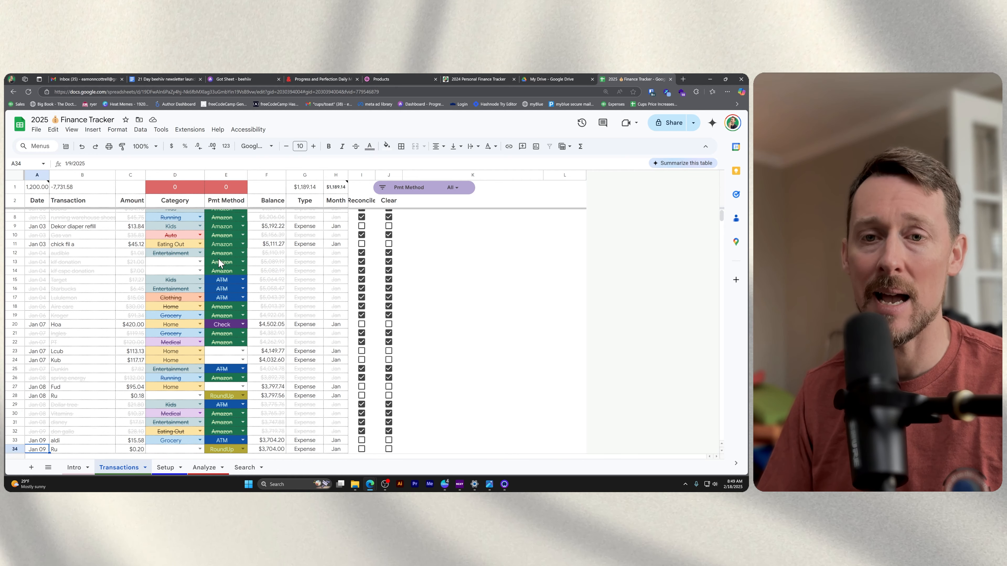
{"action": "key", "text": "Down"}
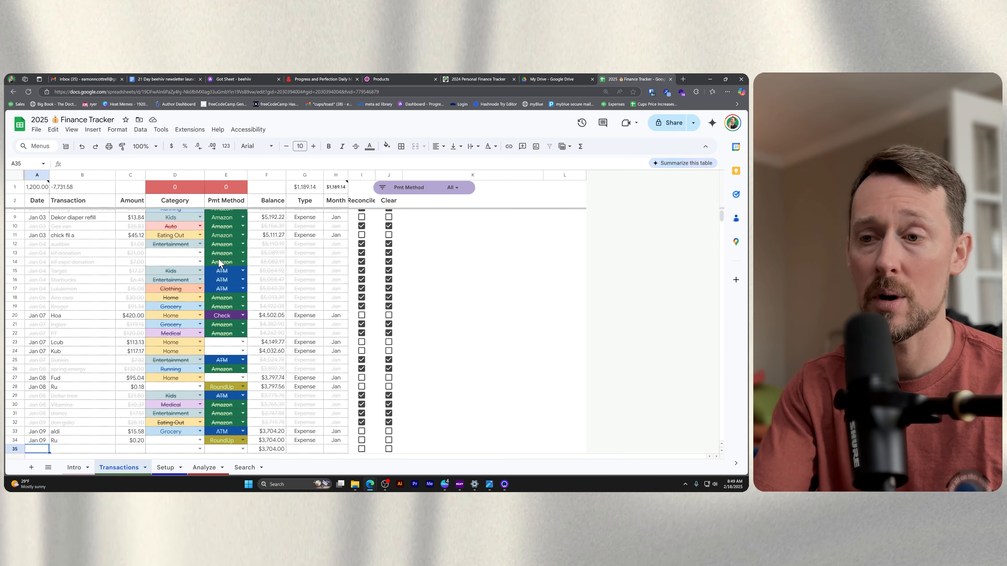
{"action": "scroll", "coordinate": [219, 262], "scroll_direction": "down", "scroll_amount": 3}
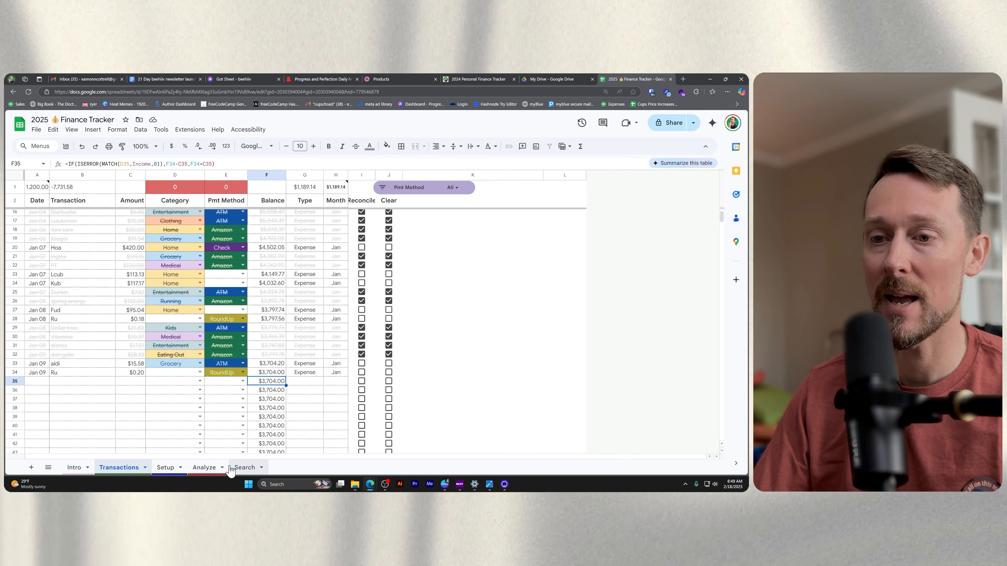
Examine the income and expense shares in the Analyze sheet's Income vs Expenses pie chart.
{"action": "left_click", "coordinate": [204, 468]}
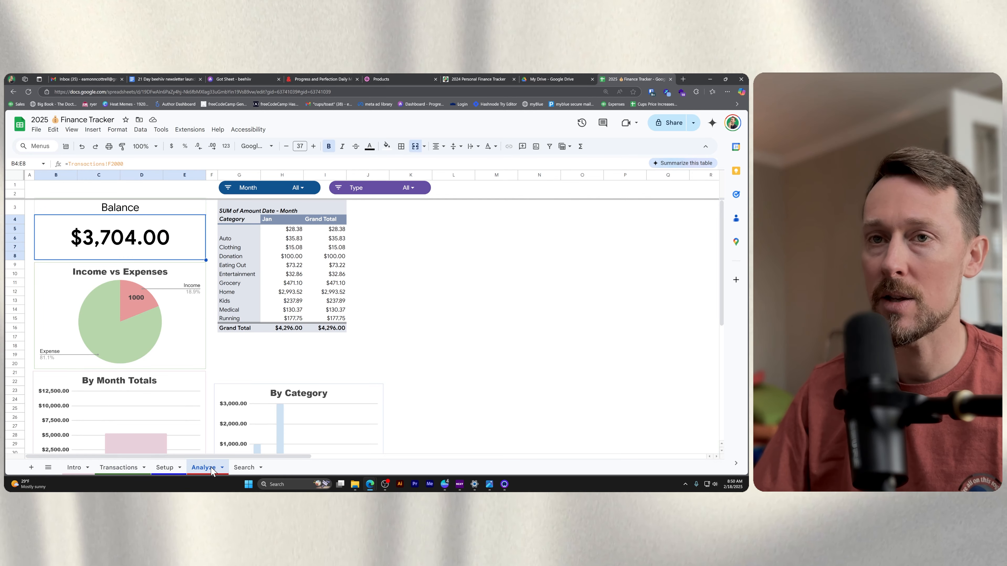
{"action": "scroll", "coordinate": [331, 332], "scroll_direction": "down", "scroll_amount": 1}
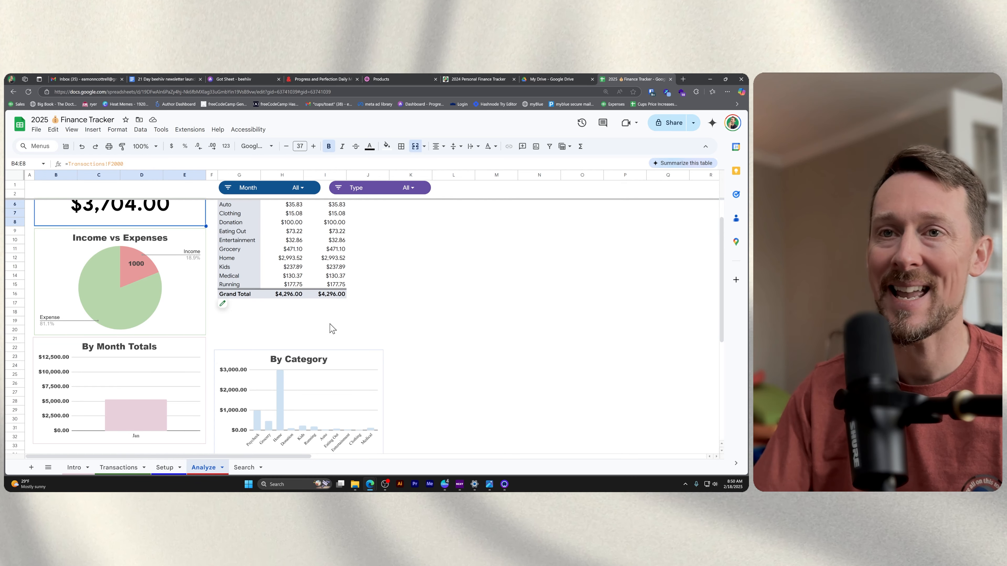
{"action": "left_click", "coordinate": [187, 323]}
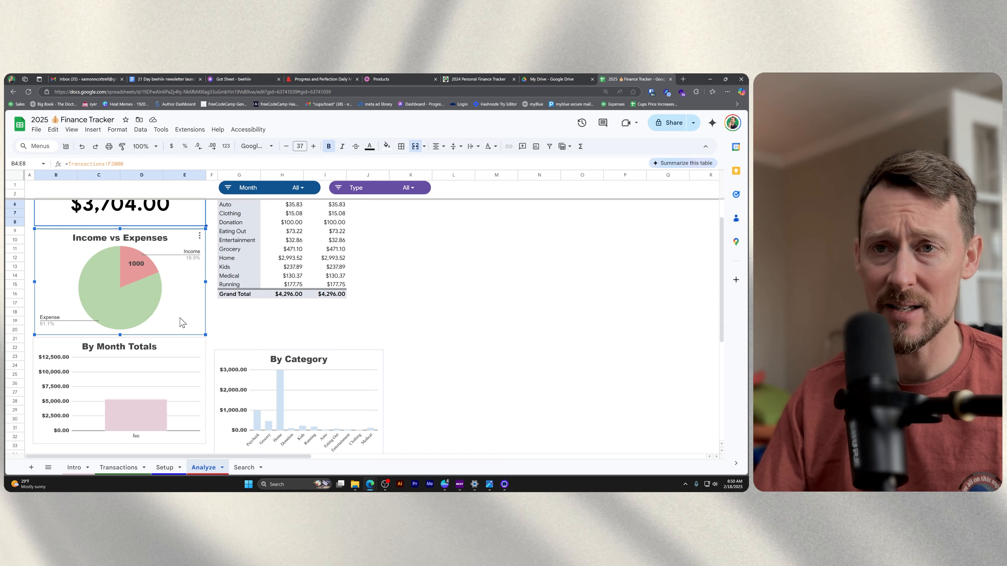
{"action": "mouse_move", "coordinate": [121, 276]}
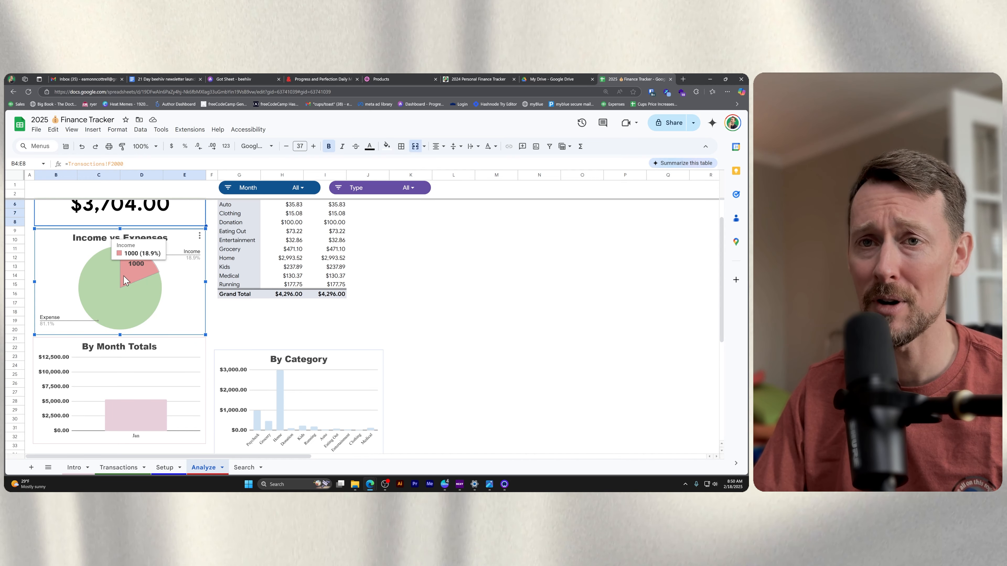
{"action": "mouse_move", "coordinate": [86, 302]}
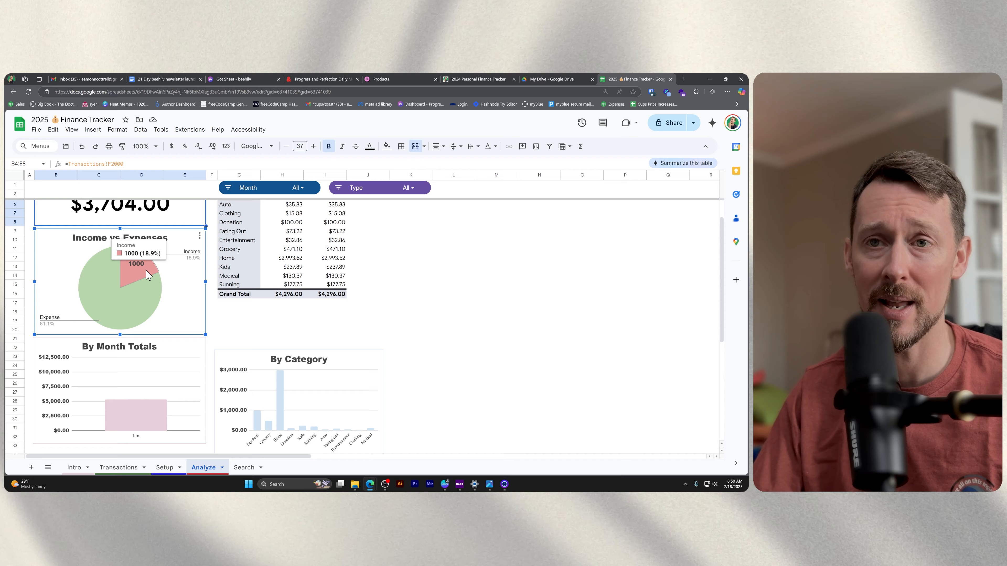
{"action": "mouse_move", "coordinate": [159, 294]}
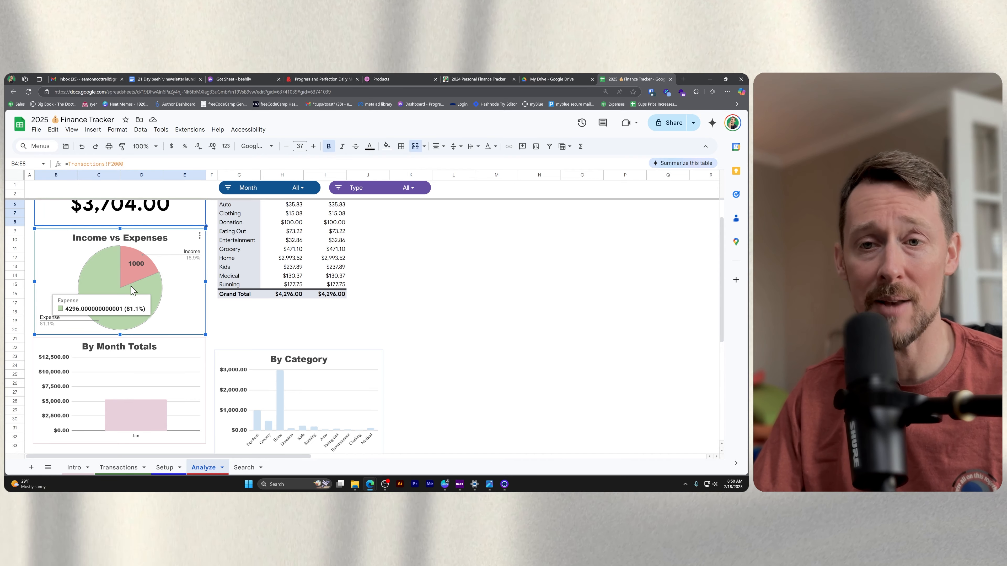
Examine the By Month Totals and By Category charts on the Analyze sheet.
{"action": "scroll", "coordinate": [152, 345], "scroll_direction": "down", "scroll_amount": 3}
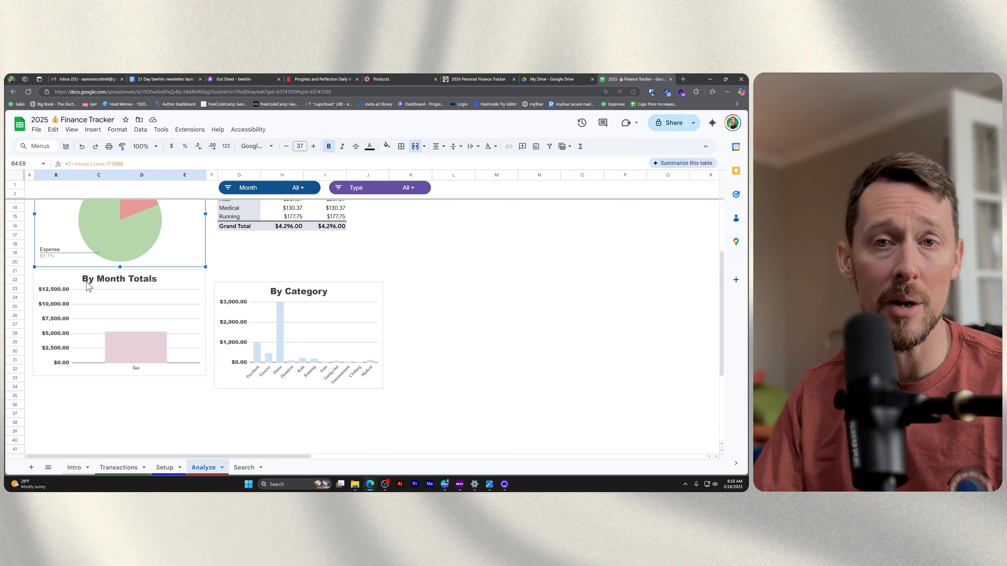
{"action": "left_click", "coordinate": [112, 319]}
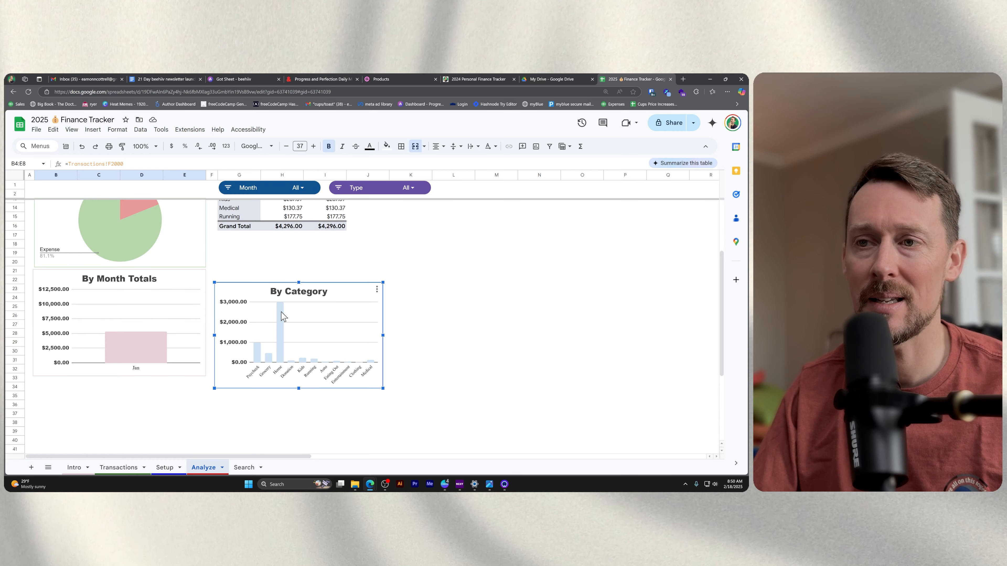
{"action": "mouse_move", "coordinate": [281, 332]}
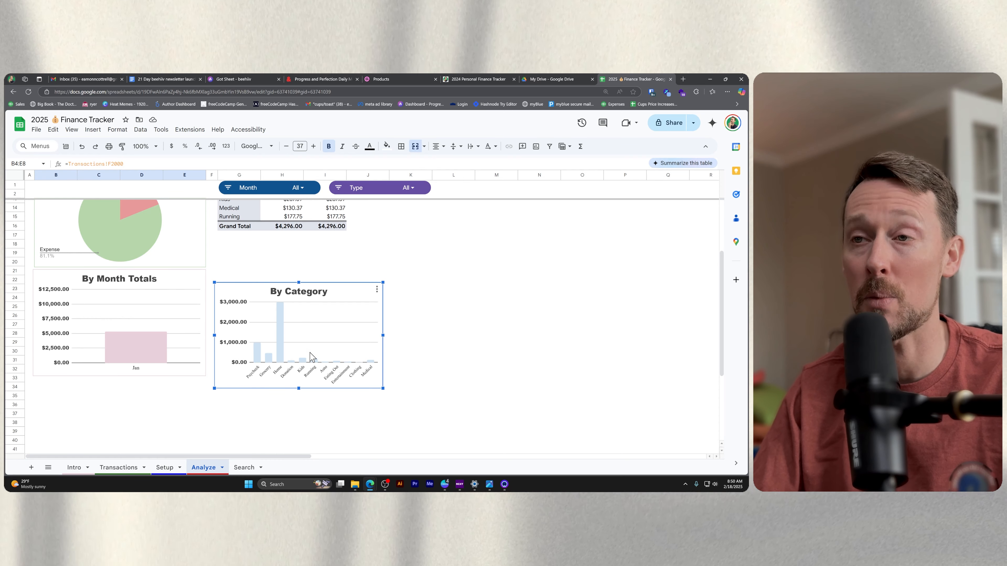
Filter the Analyze sheet's Type slicer to Expense only and review the By Month Totals chart.
{"action": "scroll", "coordinate": [311, 349], "scroll_direction": "up", "scroll_amount": 4}
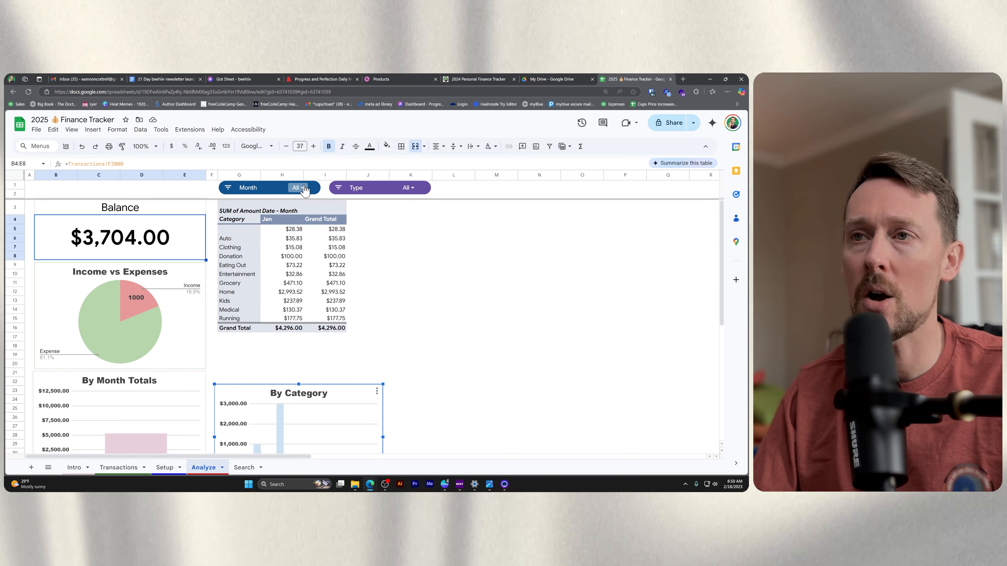
{"action": "left_click", "coordinate": [304, 188]}
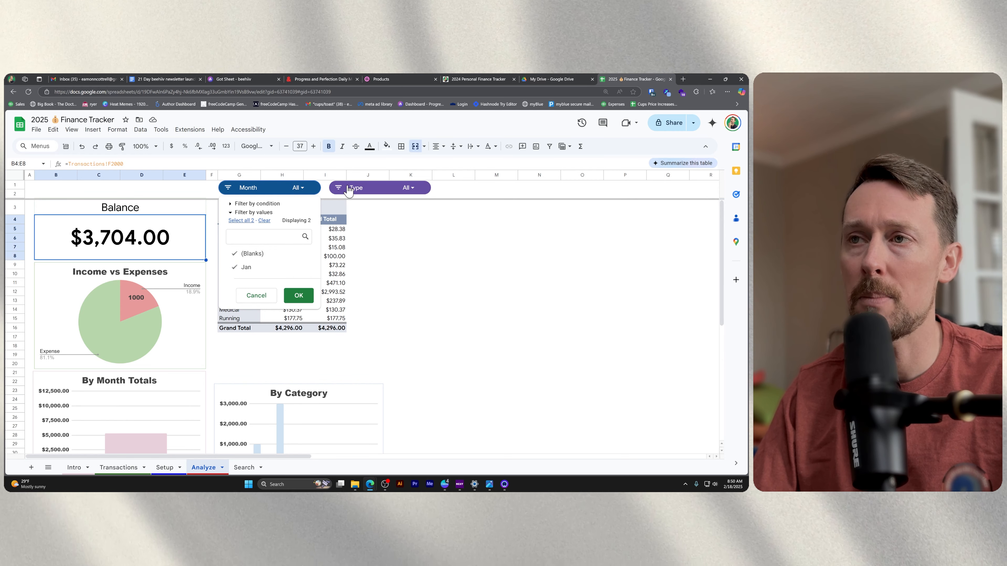
{"action": "left_click", "coordinate": [337, 189]}
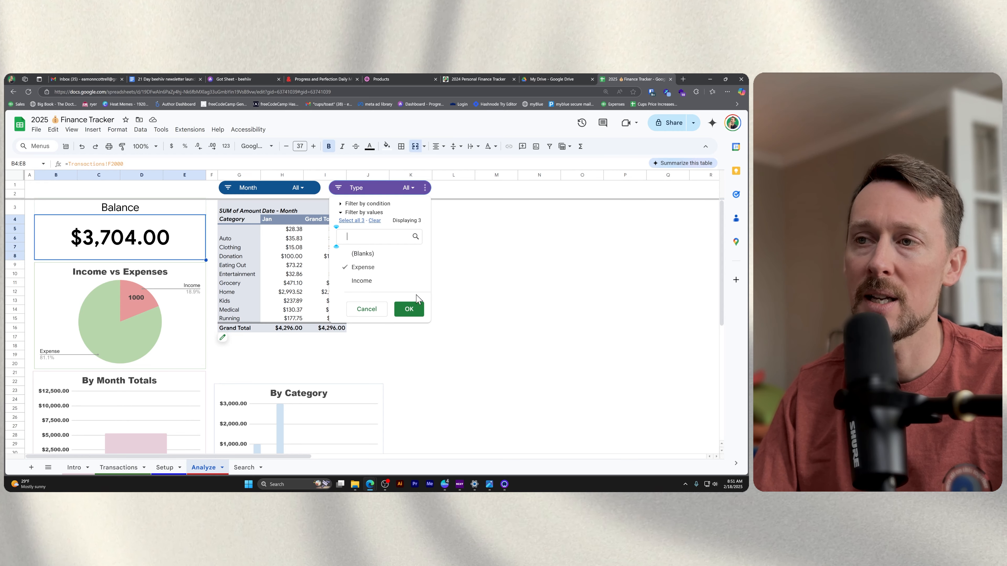
{"action": "left_click", "coordinate": [409, 309]}
{"action": "scroll", "coordinate": [126, 341], "scroll_direction": "down", "scroll_amount": 5}
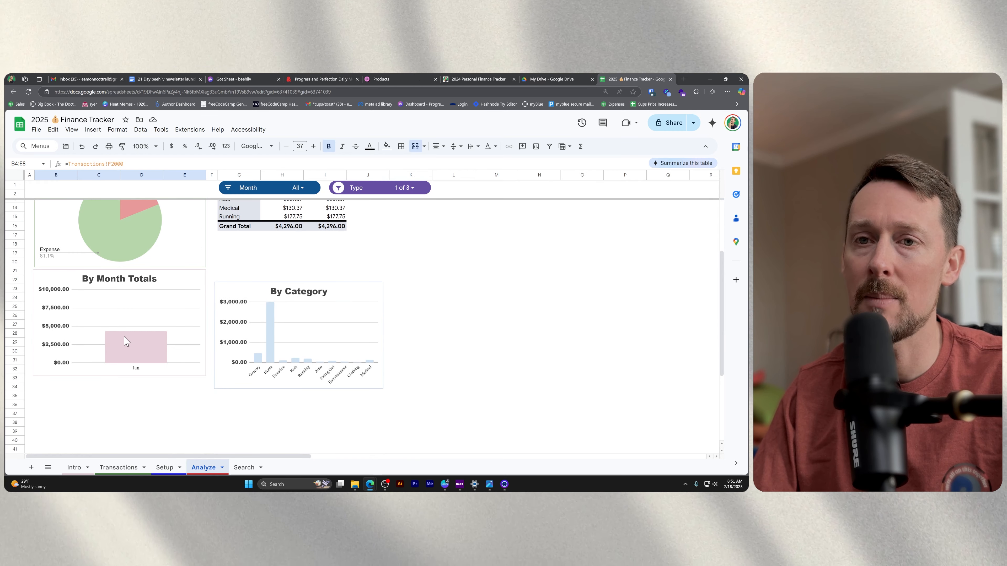
{"action": "left_click", "coordinate": [142, 372]}
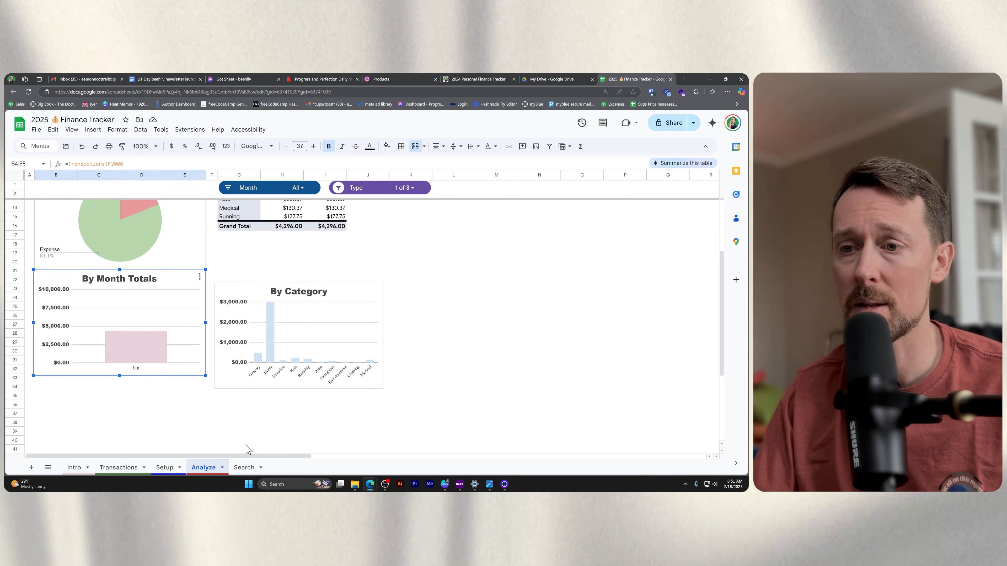
Set the search term on the Search sheet to chu and select the returned transaction row.
{"action": "left_click", "coordinate": [244, 467]}
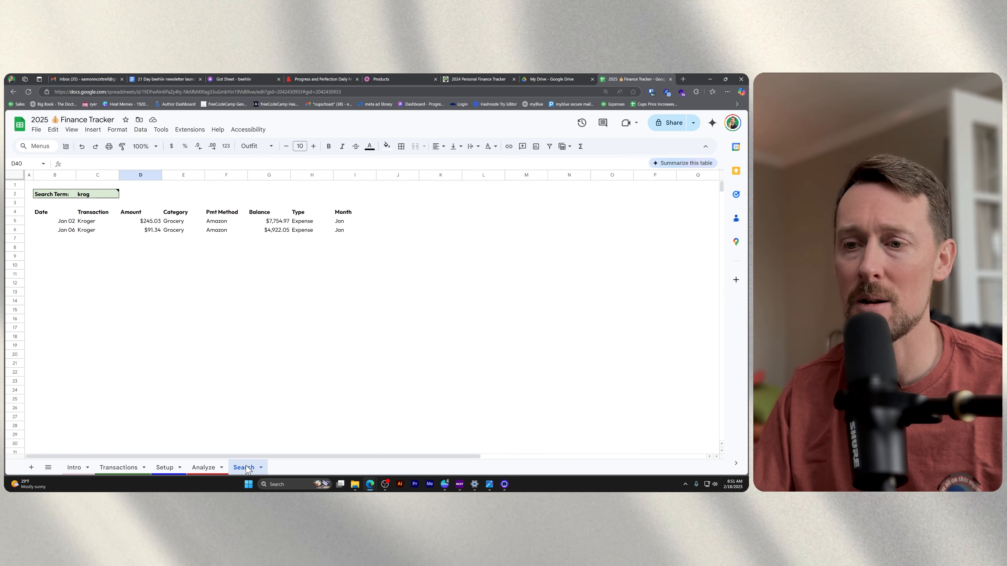
{"action": "left_click", "coordinate": [112, 191]}
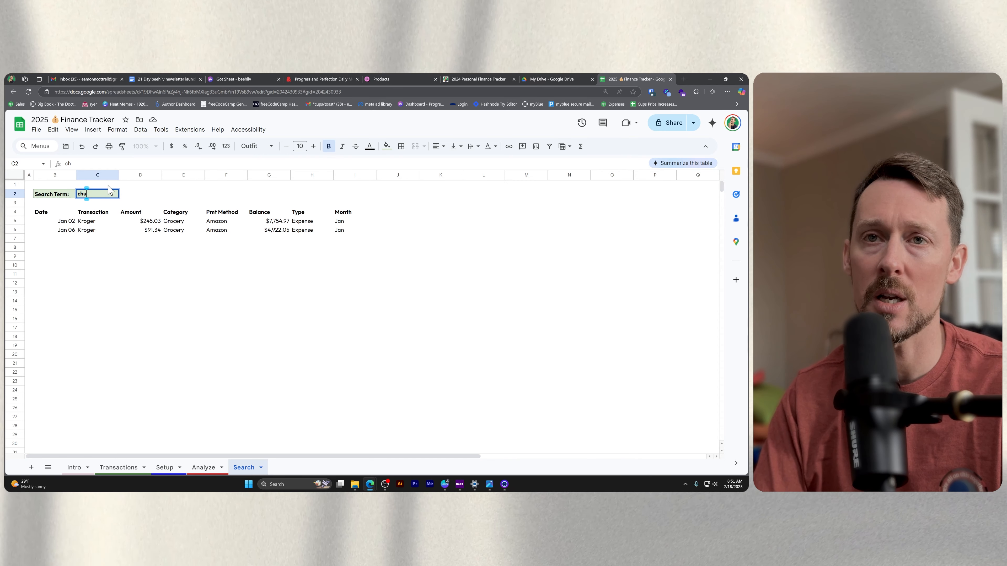
{"action": "key", "text": "Return"}
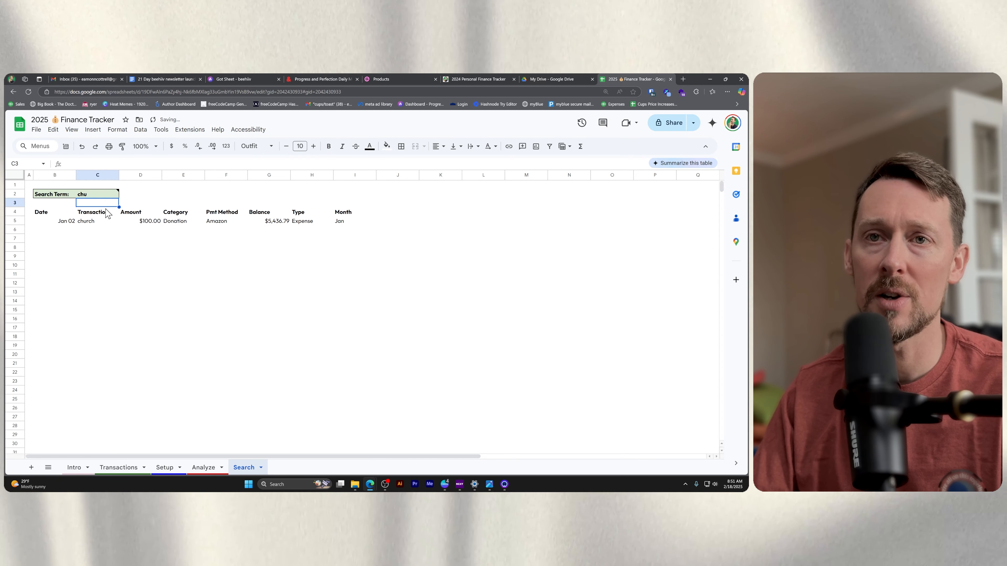
{"action": "left_click_drag", "start_coordinate": [65, 221], "coordinate": [339, 221]}
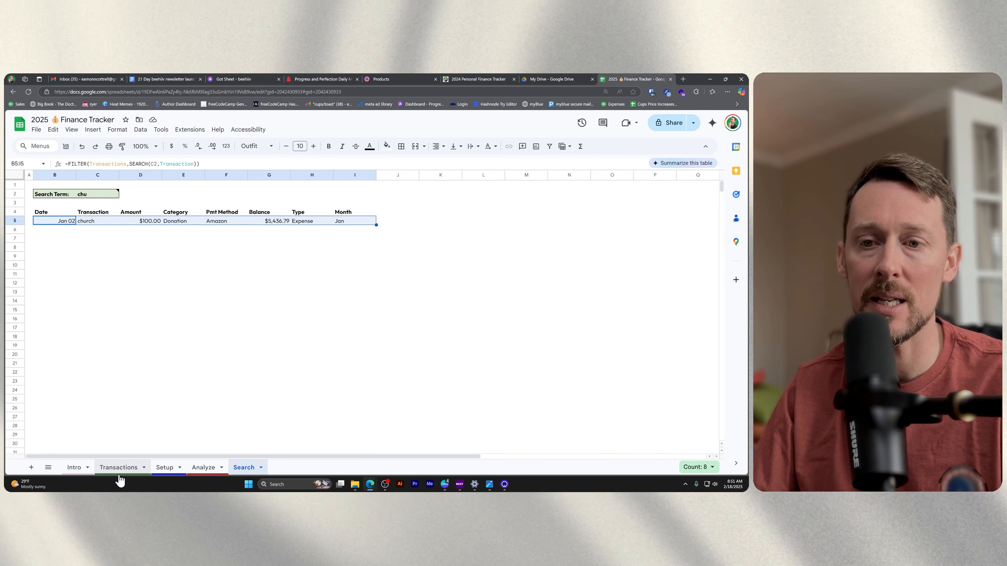
Examine the Transactions sheet's Transaction column and the Search sheet's search term cell that looks it up, ending on the Transactions sheet.
{"action": "left_click", "coordinate": [119, 467]}
{"action": "left_click", "coordinate": [82, 175]}
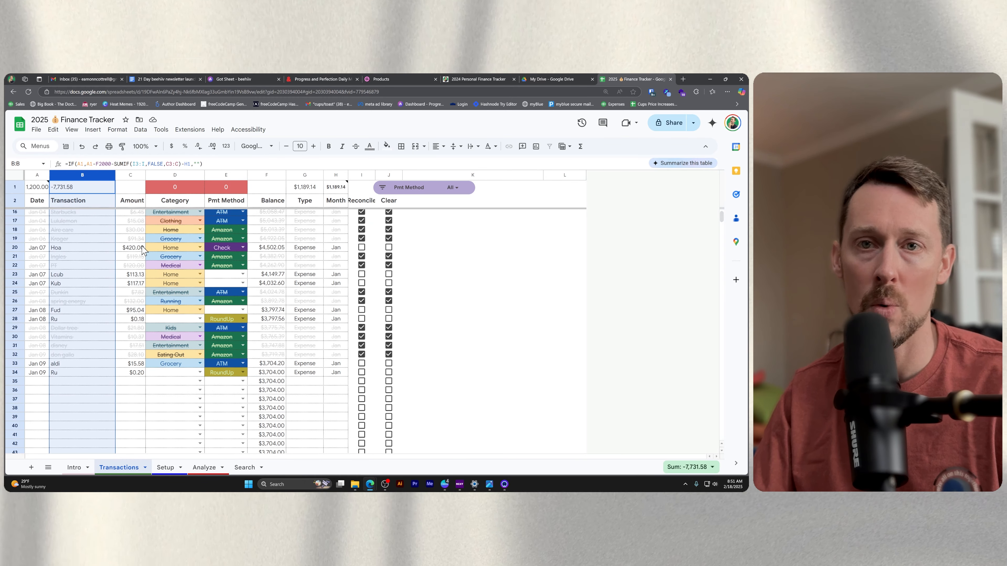
{"action": "scroll", "coordinate": [142, 250], "scroll_direction": "up", "scroll_amount": 3}
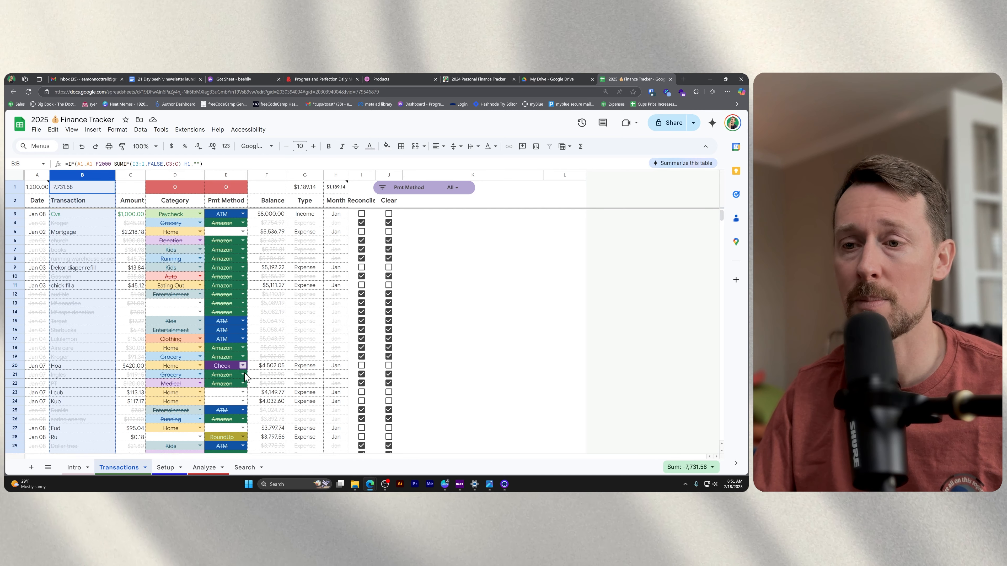
{"action": "left_click", "coordinate": [245, 468]}
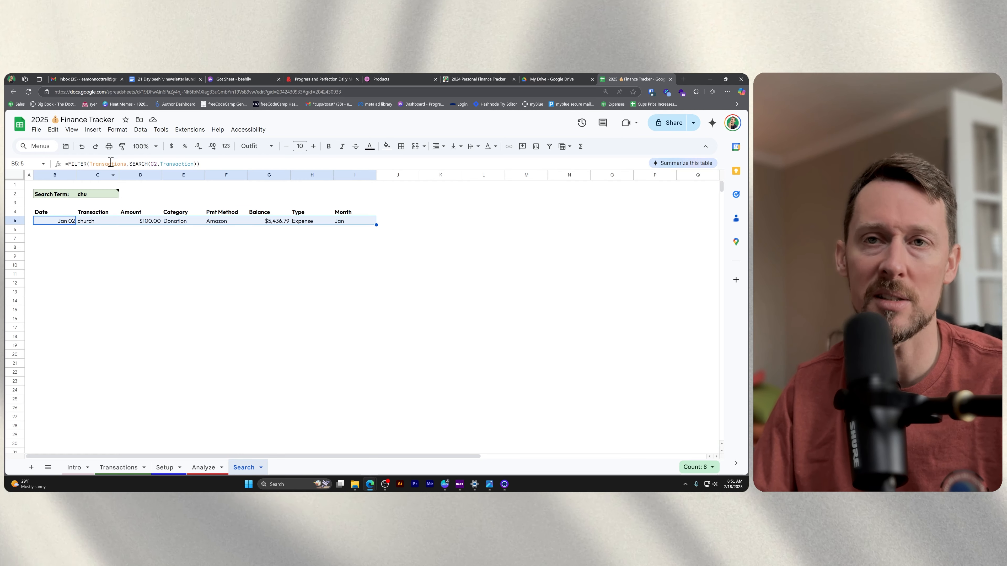
{"action": "left_click", "coordinate": [97, 194]}
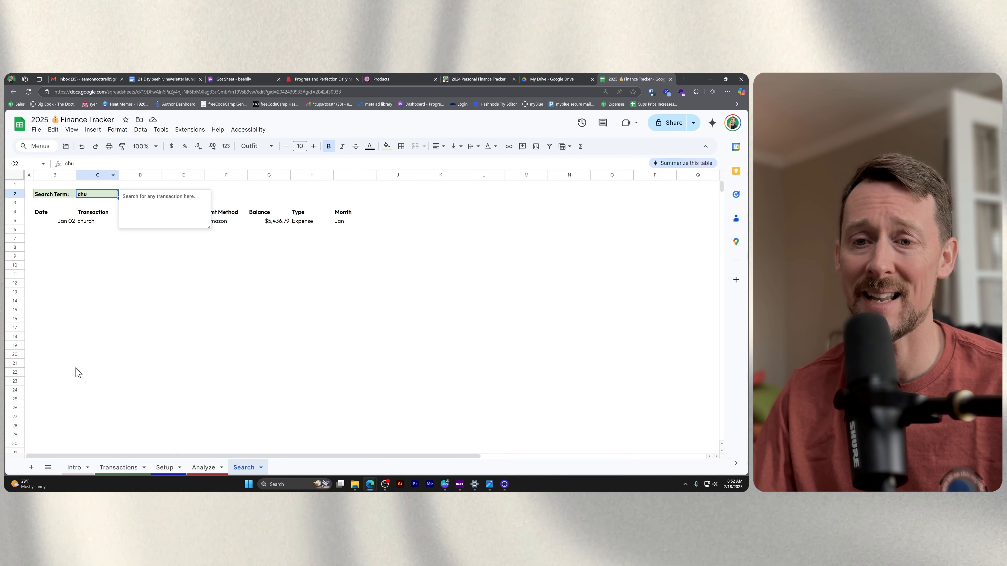
{"action": "left_click", "coordinate": [130, 468]}
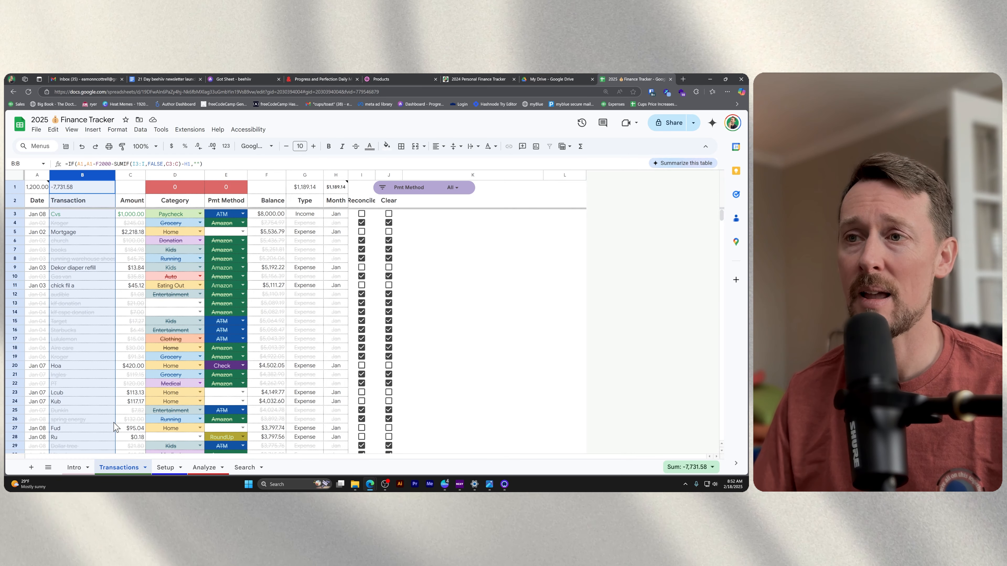